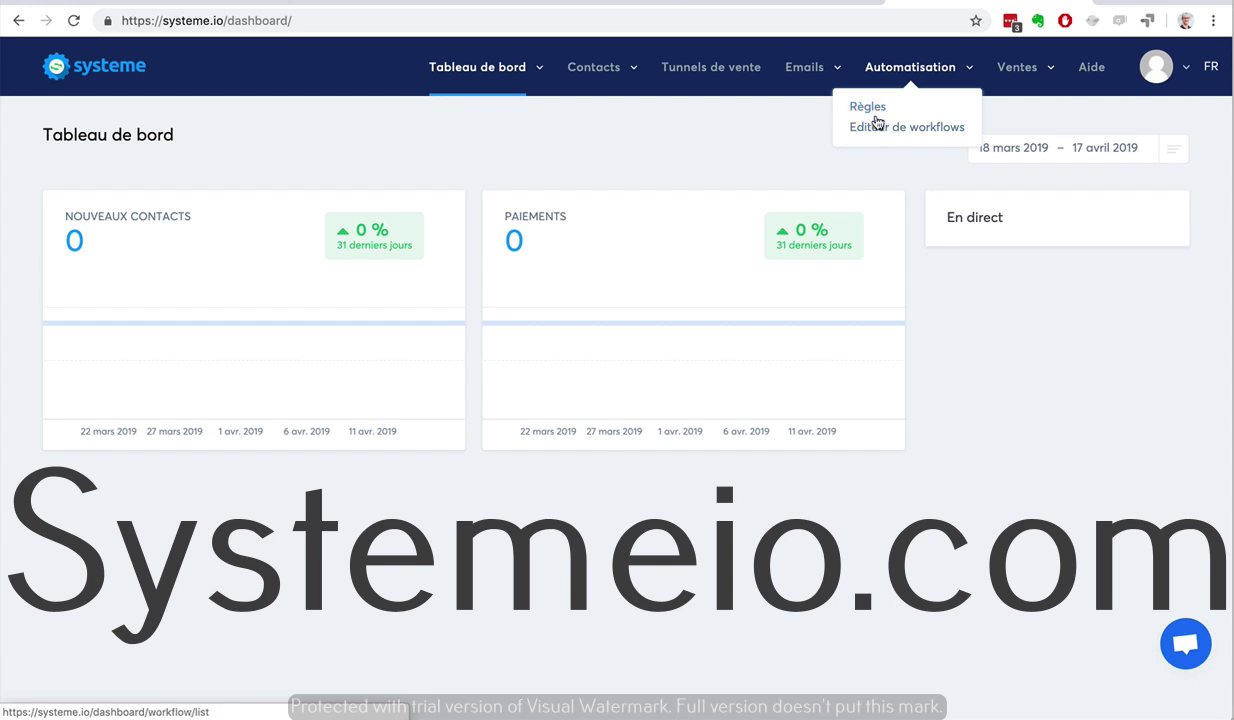
Open the automation rules list and examine the trigger types available for filtering
{"action": "left_click", "coordinate": [869, 107]}
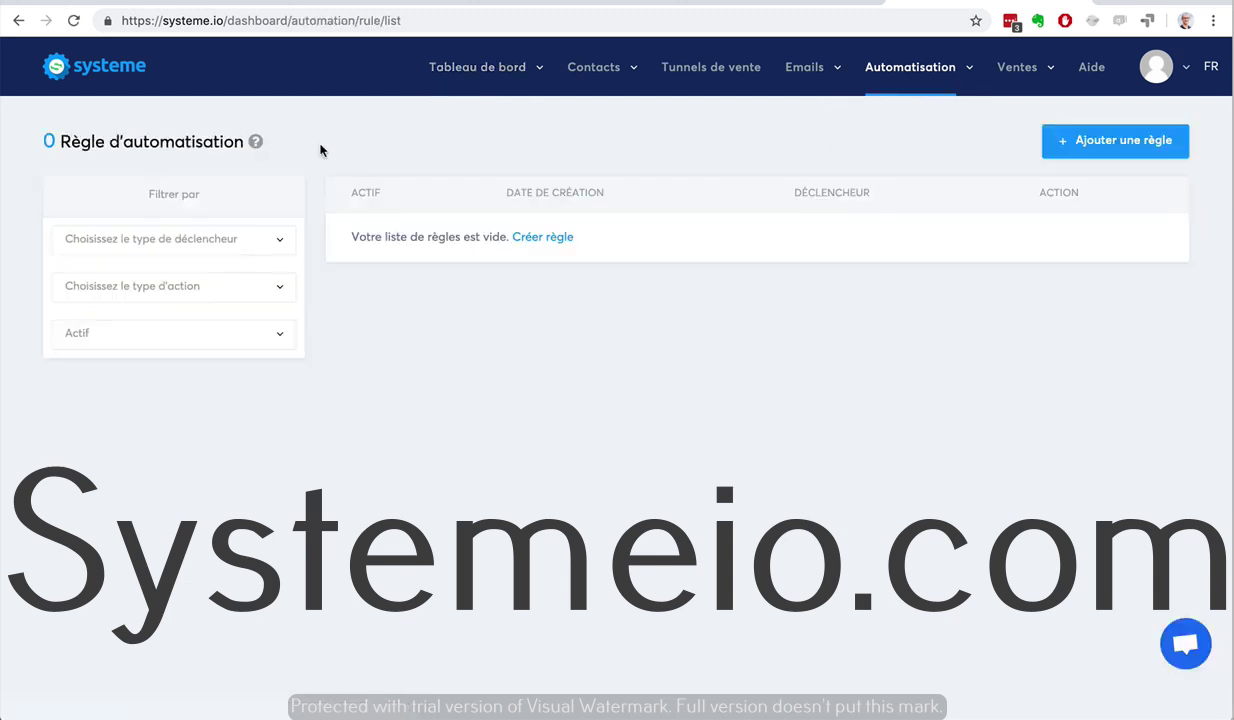
{"action": "left_click", "coordinate": [185, 239]}
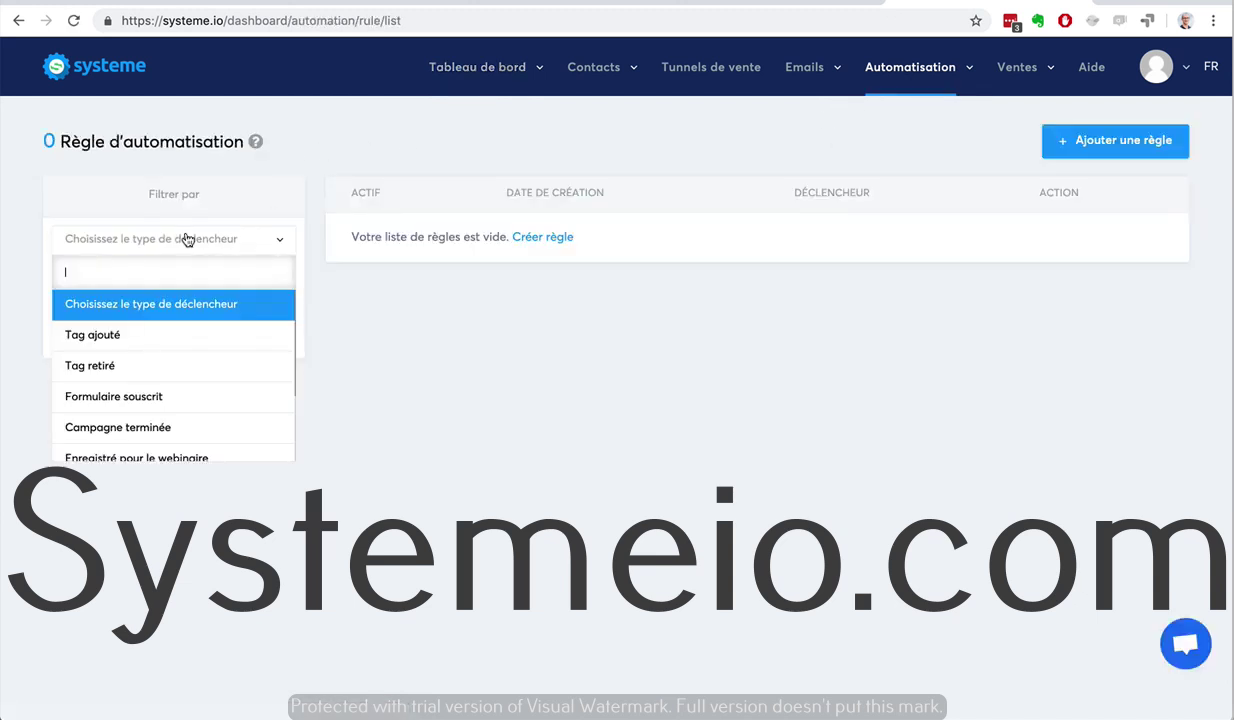
{"action": "scroll", "coordinate": [165, 397], "scroll_direction": "down", "scroll_amount": 3}
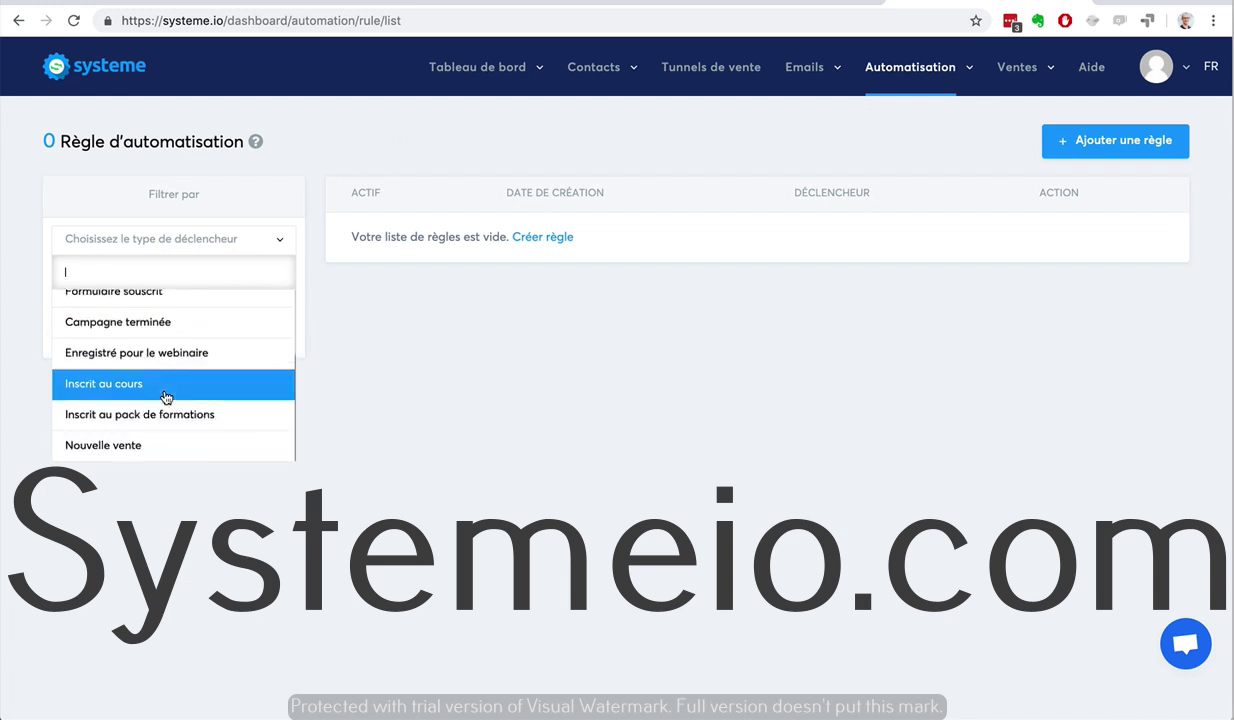
{"action": "left_click", "coordinate": [340, 386]}
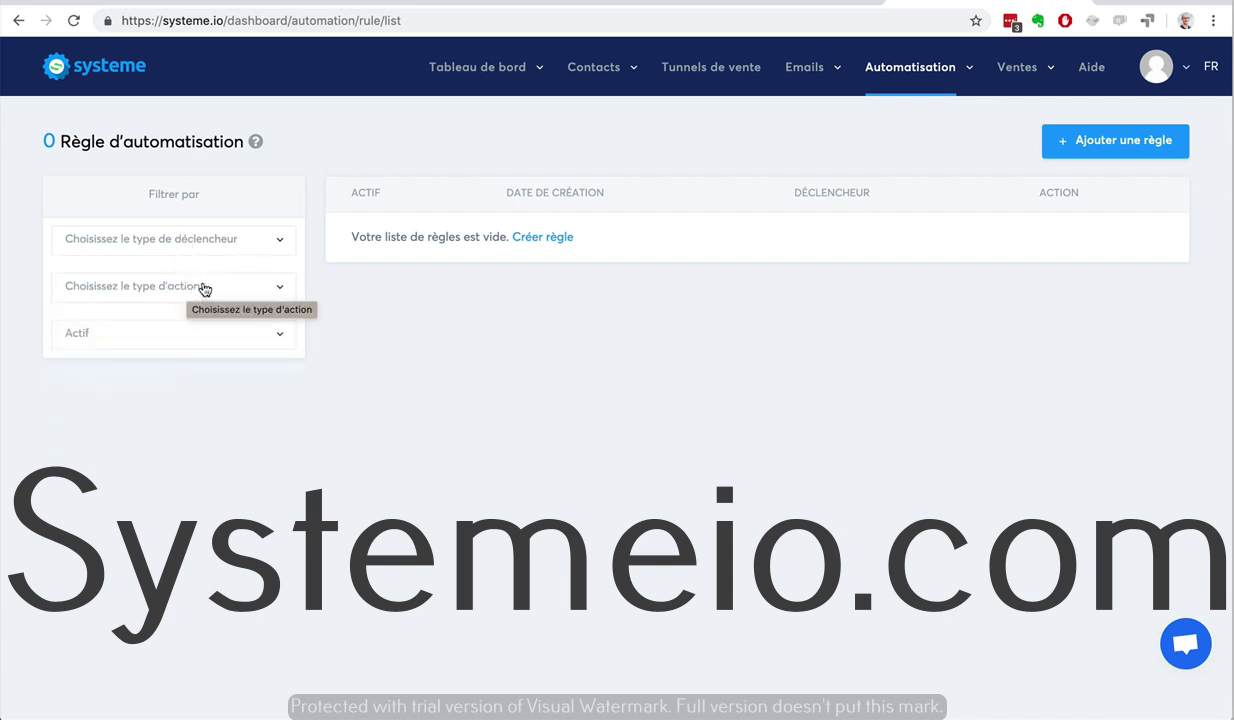
Start a new automation rule triggered by "Formulaire souscrit" for the funnel step "Génération d'audience: Formulaire de blog"
{"action": "left_click", "coordinate": [1080, 144]}
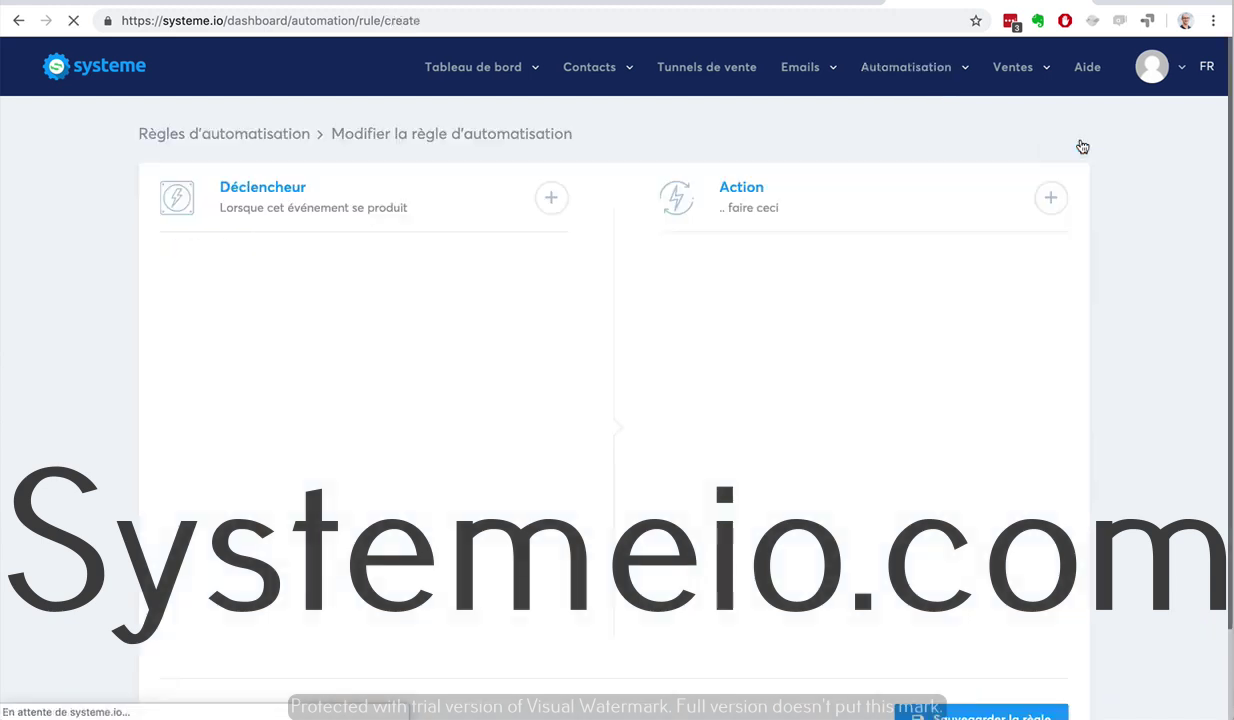
{"action": "left_click", "coordinate": [550, 197]}
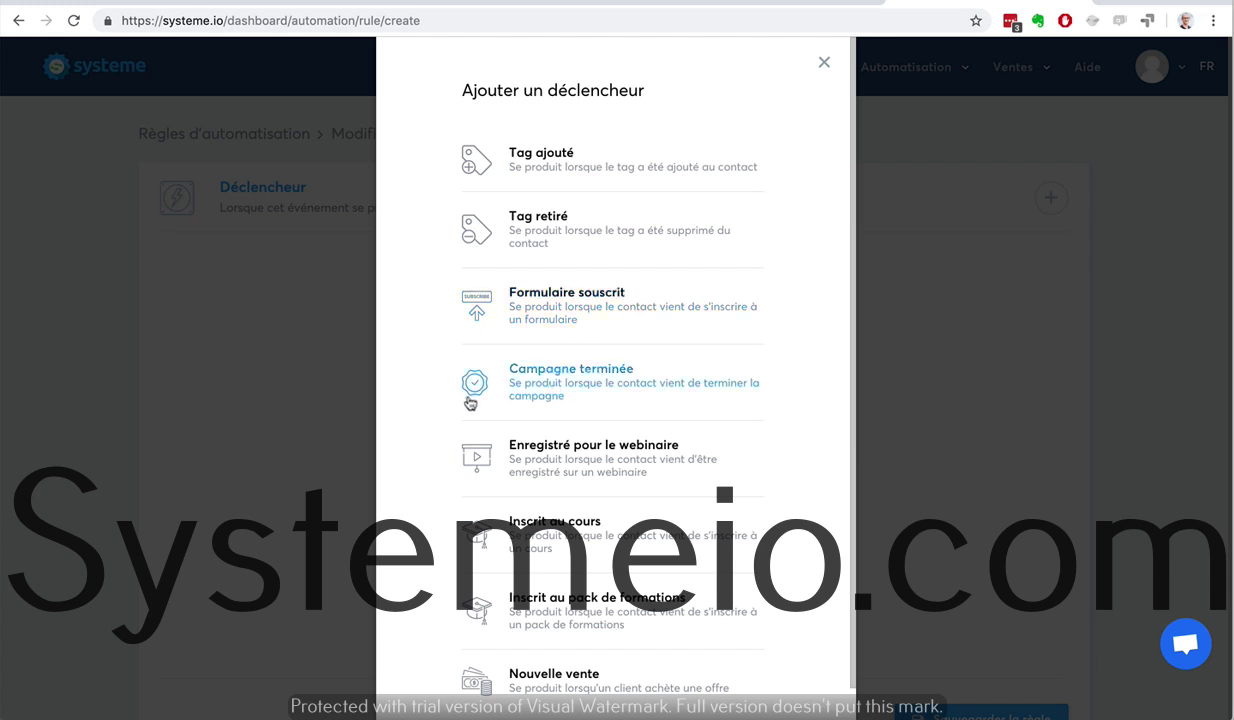
{"action": "scroll", "coordinate": [466, 400], "scroll_direction": "down", "scroll_amount": 1}
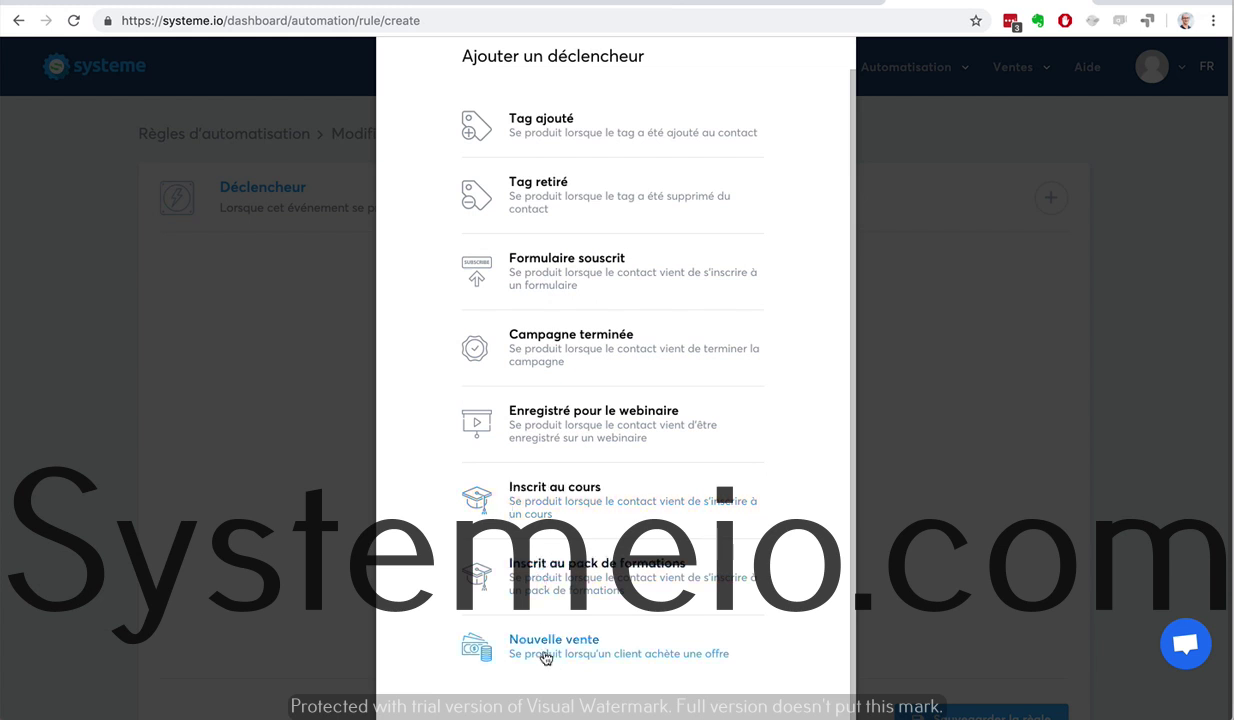
{"action": "left_click", "coordinate": [573, 271]}
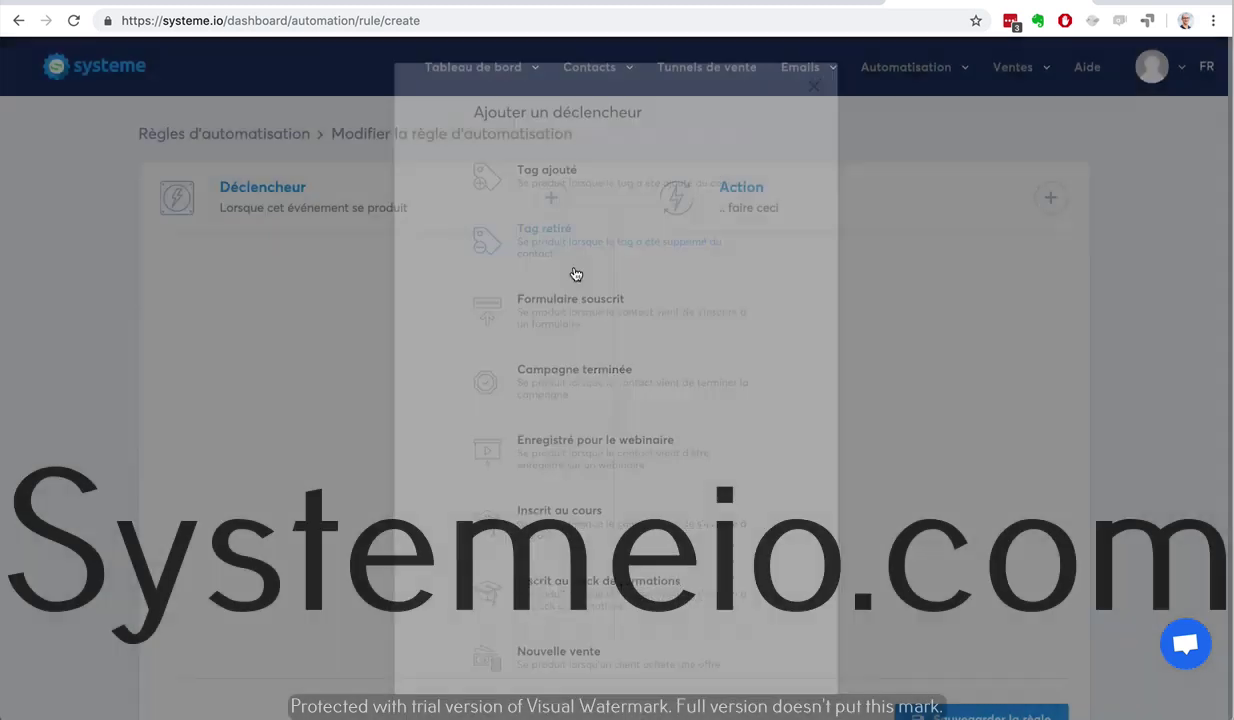
{"action": "left_click", "coordinate": [418, 338]}
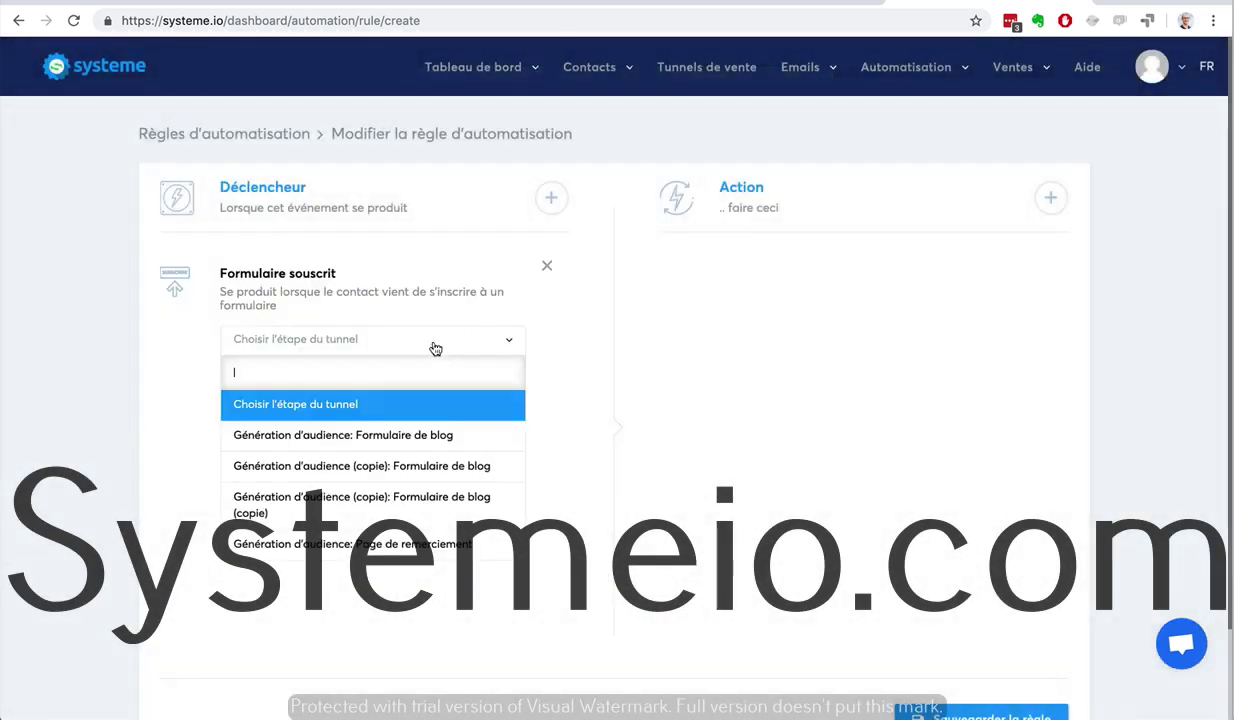
{"action": "left_click", "coordinate": [423, 434]}
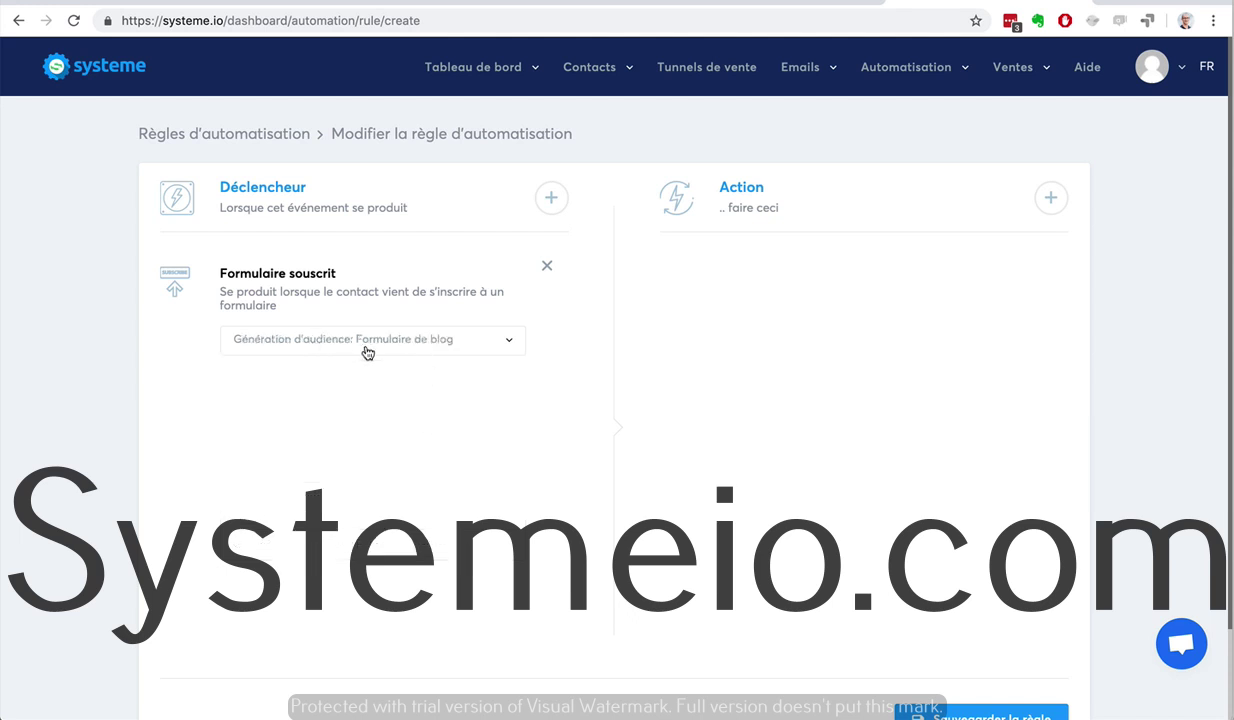
Add an "Ajouter un tag" action to the rule, using the tag "Contacts"
{"action": "left_click", "coordinate": [1050, 199]}
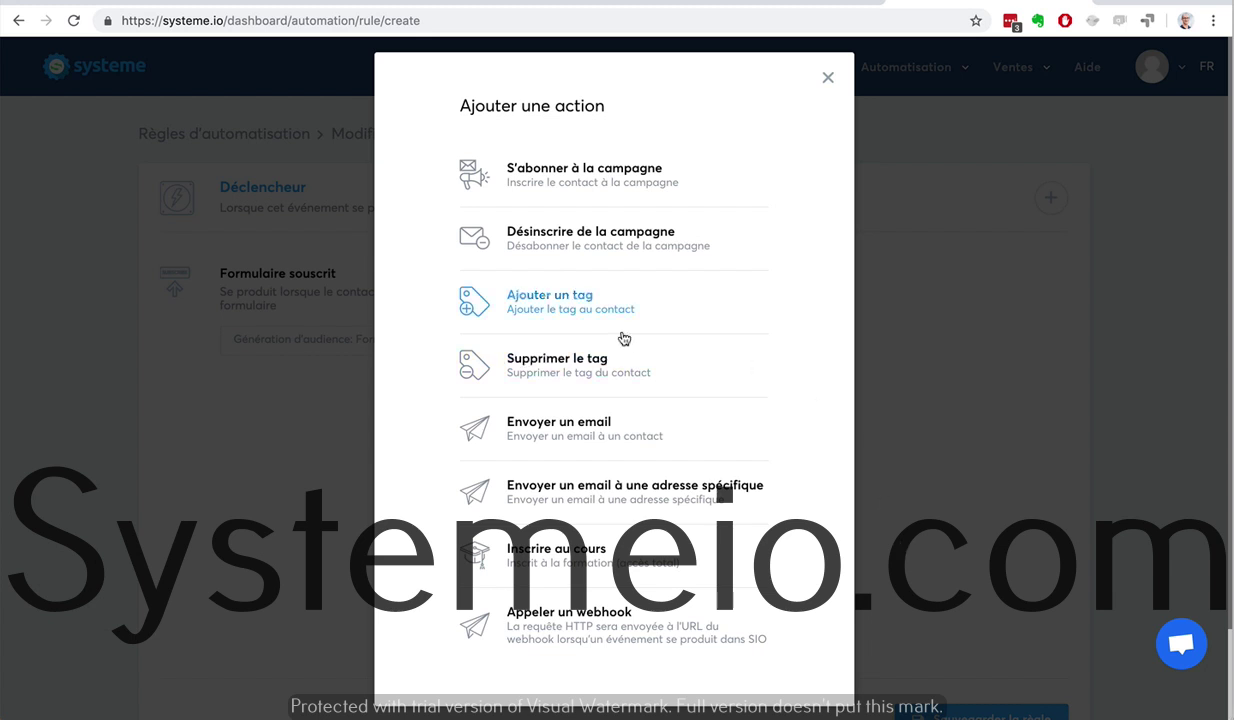
{"action": "left_click", "coordinate": [532, 294]}
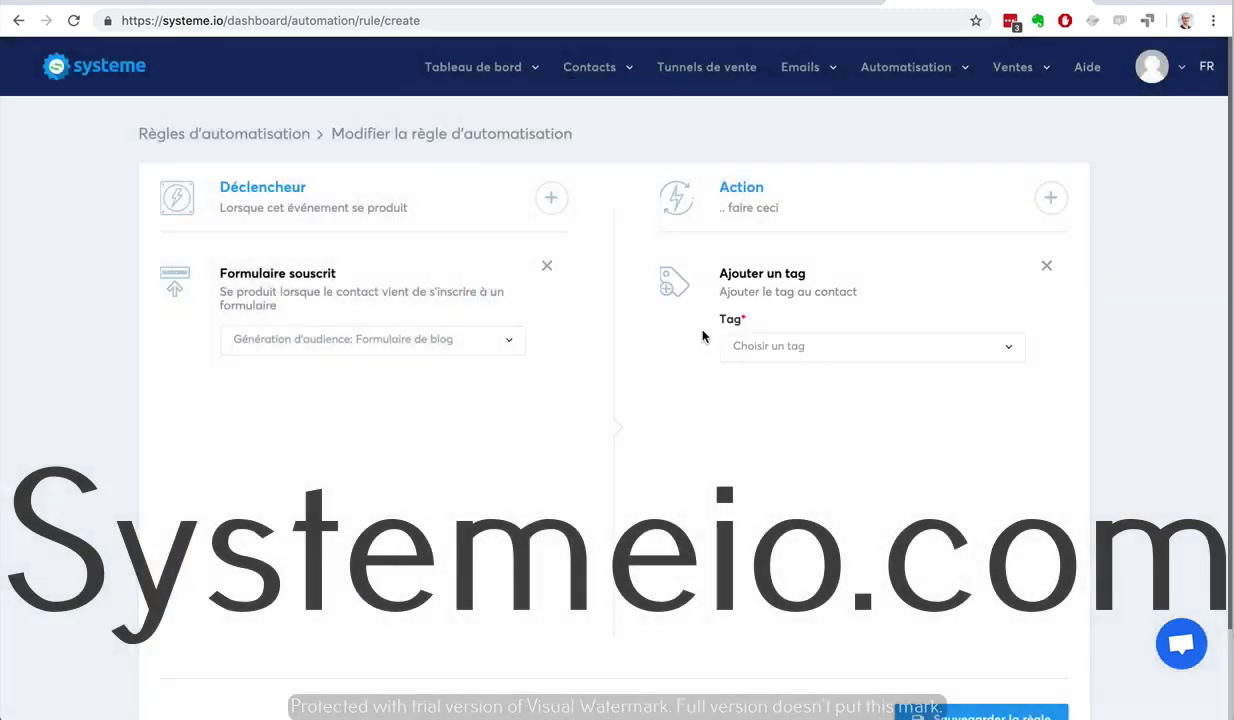
{"action": "left_click", "coordinate": [829, 347]}
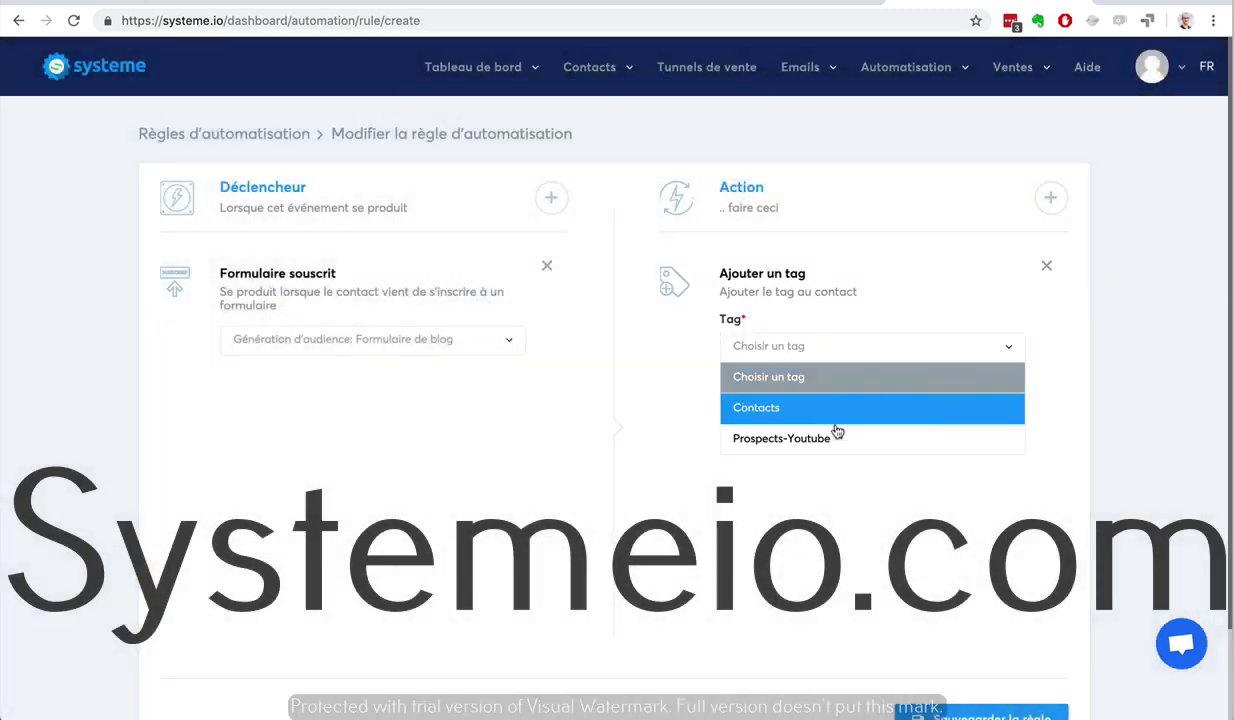
{"action": "left_click", "coordinate": [815, 348]}
{"action": "left_click", "coordinate": [817, 350]}
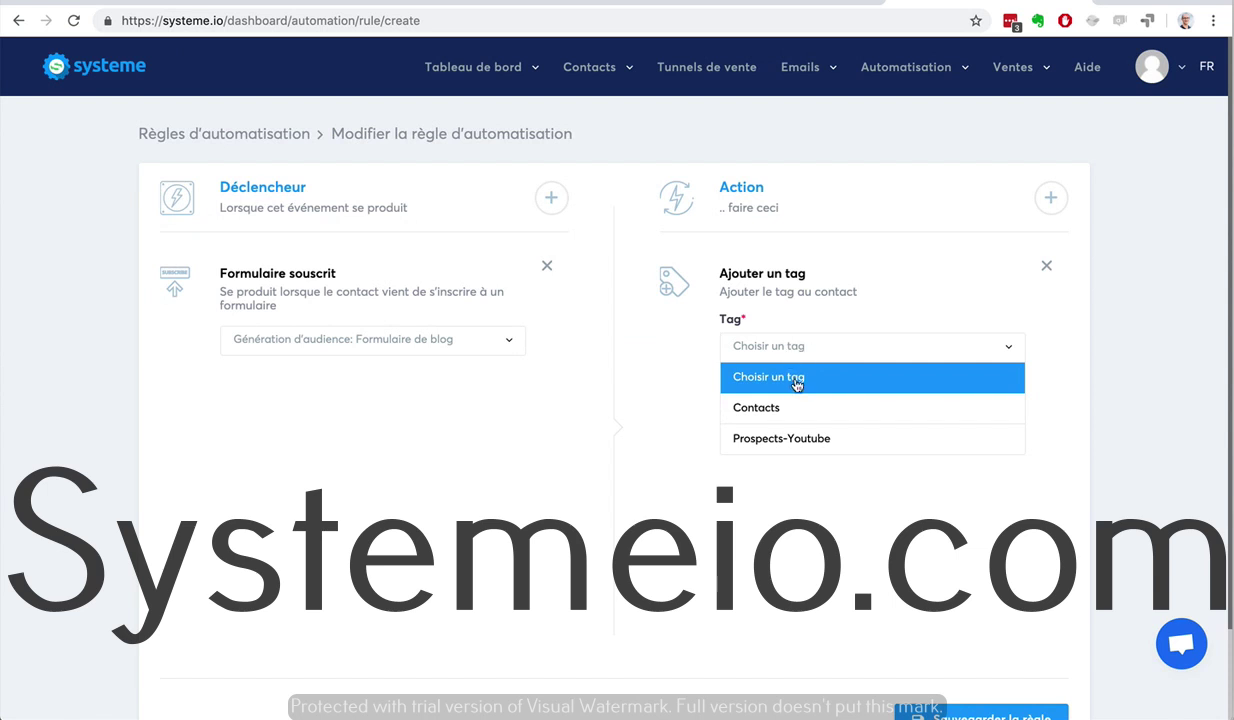
{"action": "left_click", "coordinate": [799, 409]}
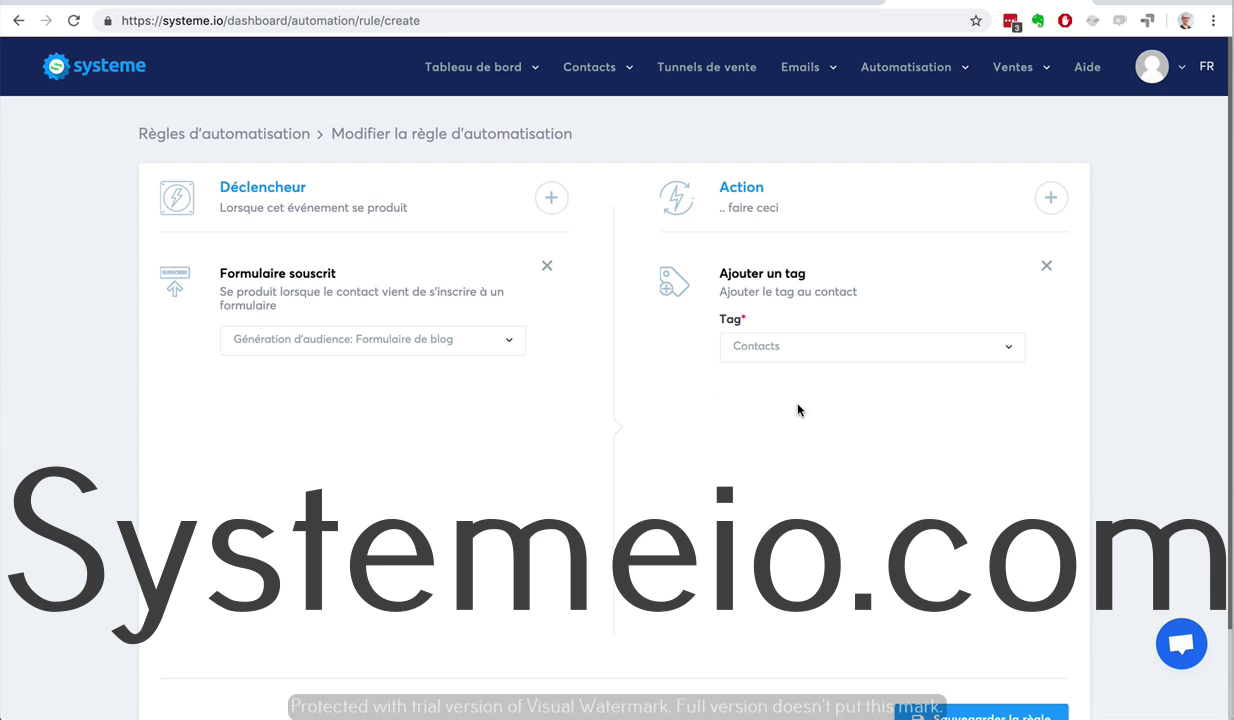
Add a "S'abonner à la campagne" action to the rule for the campaign "7 conseils pour ..."
{"action": "left_click", "coordinate": [1049, 198]}
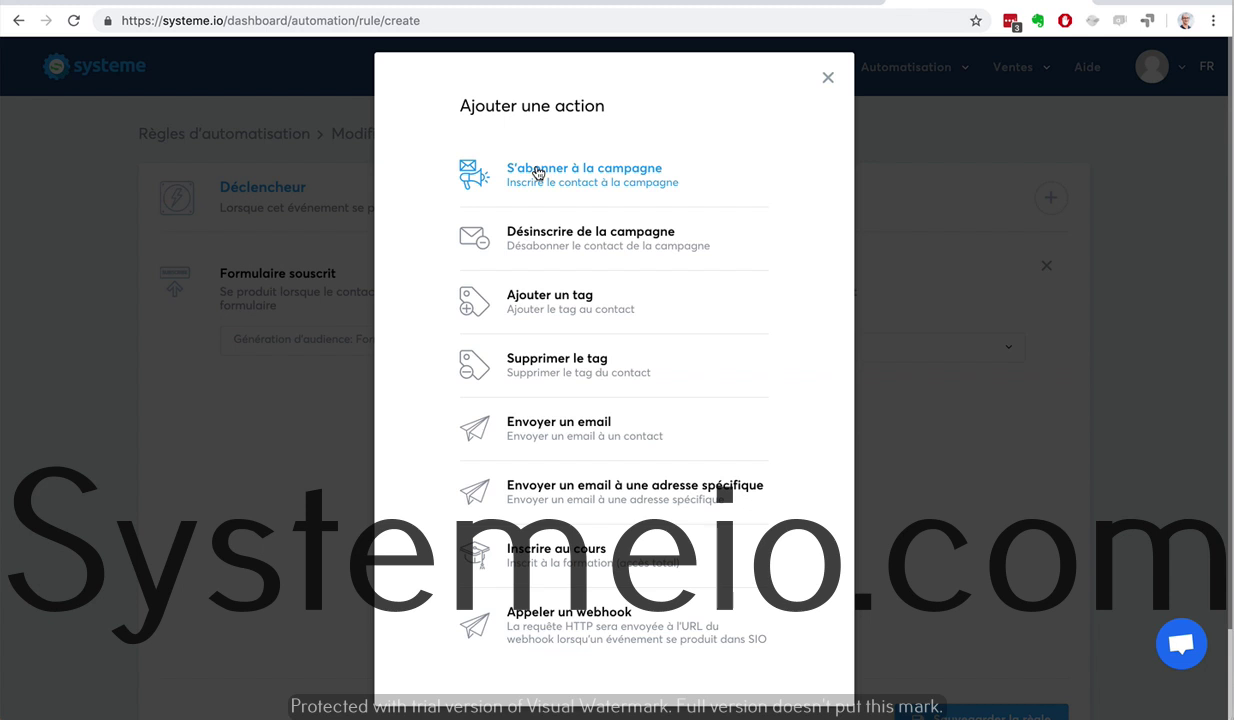
{"action": "left_click", "coordinate": [538, 173]}
{"action": "left_click", "coordinate": [809, 498]}
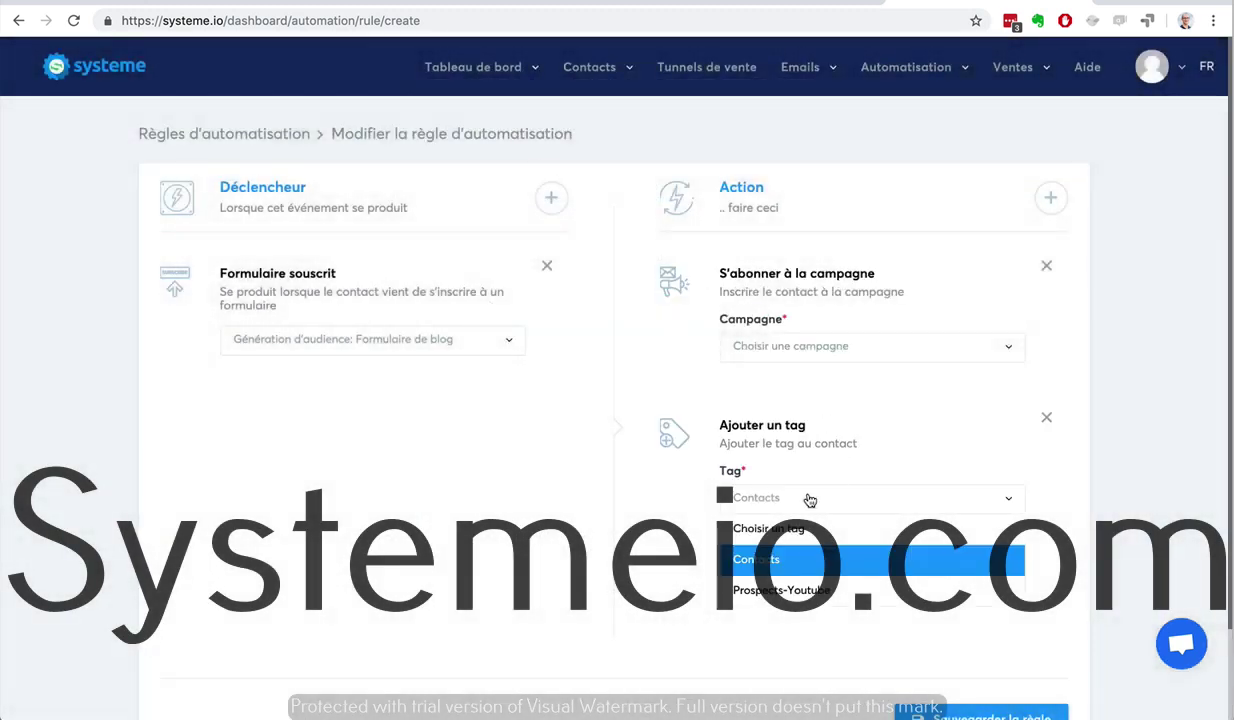
{"action": "left_click", "coordinate": [809, 498]}
{"action": "left_click", "coordinate": [809, 347]}
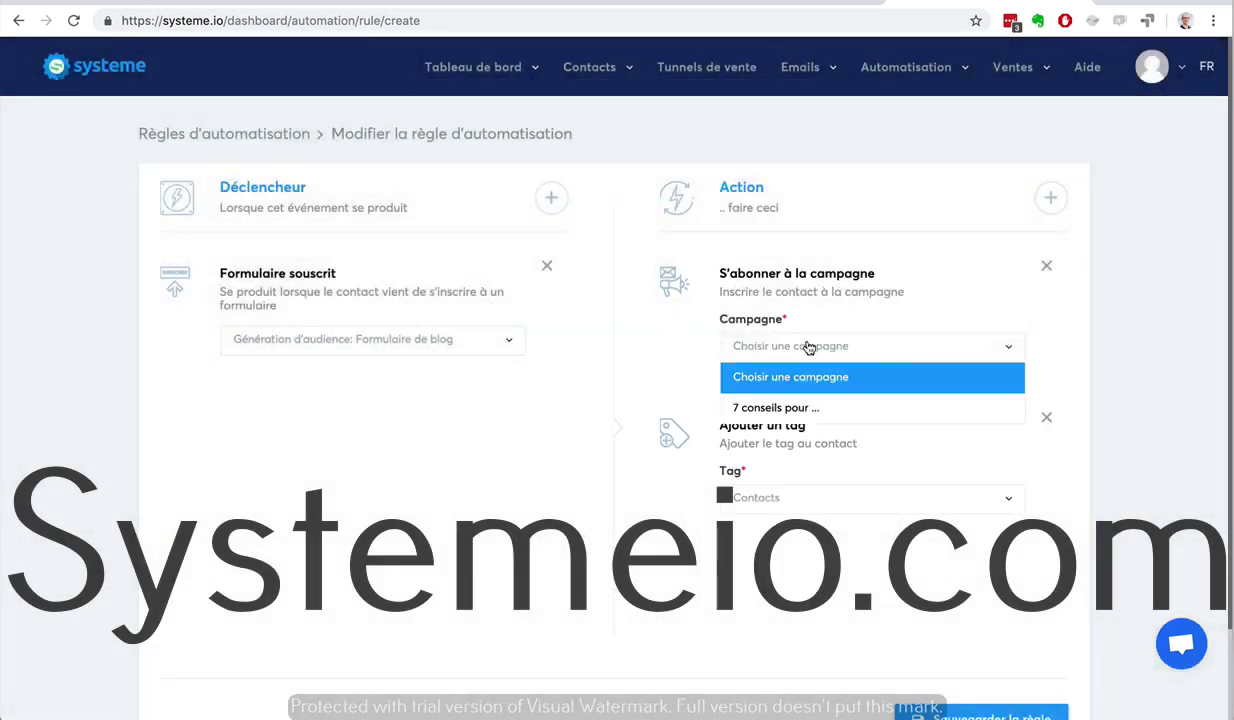
{"action": "left_click", "coordinate": [809, 408]}
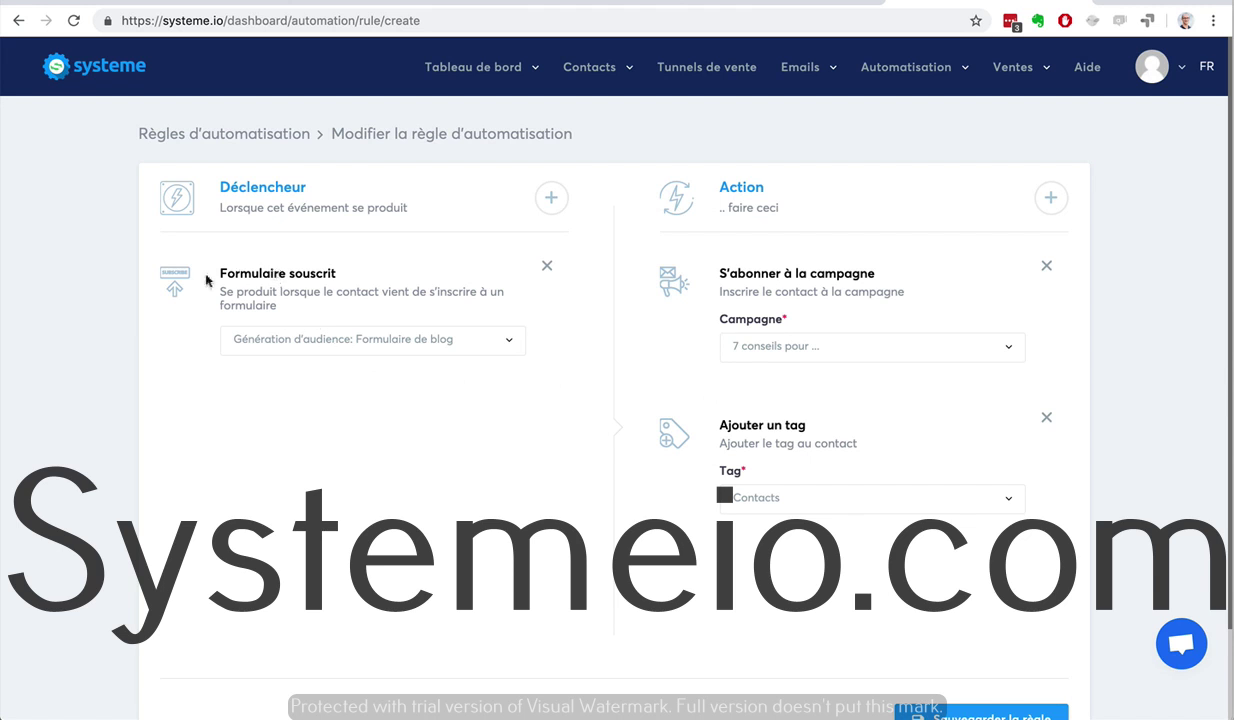
{"action": "left_click_drag", "start_coordinate": [216, 272], "coordinate": [341, 273]}
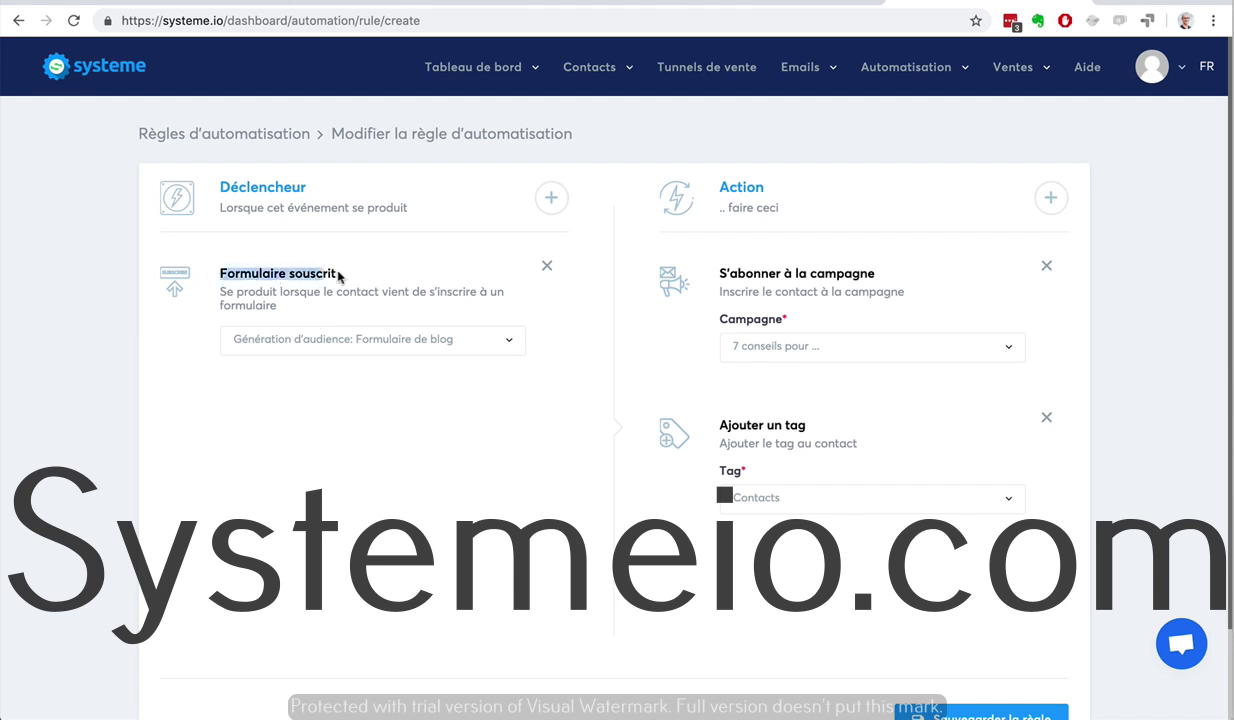
{"action": "left_click", "coordinate": [259, 276]}
{"action": "left_click_drag", "start_coordinate": [259, 276], "coordinate": [836, 378]}
{"action": "left_click_drag", "start_coordinate": [701, 264], "coordinate": [853, 273]}
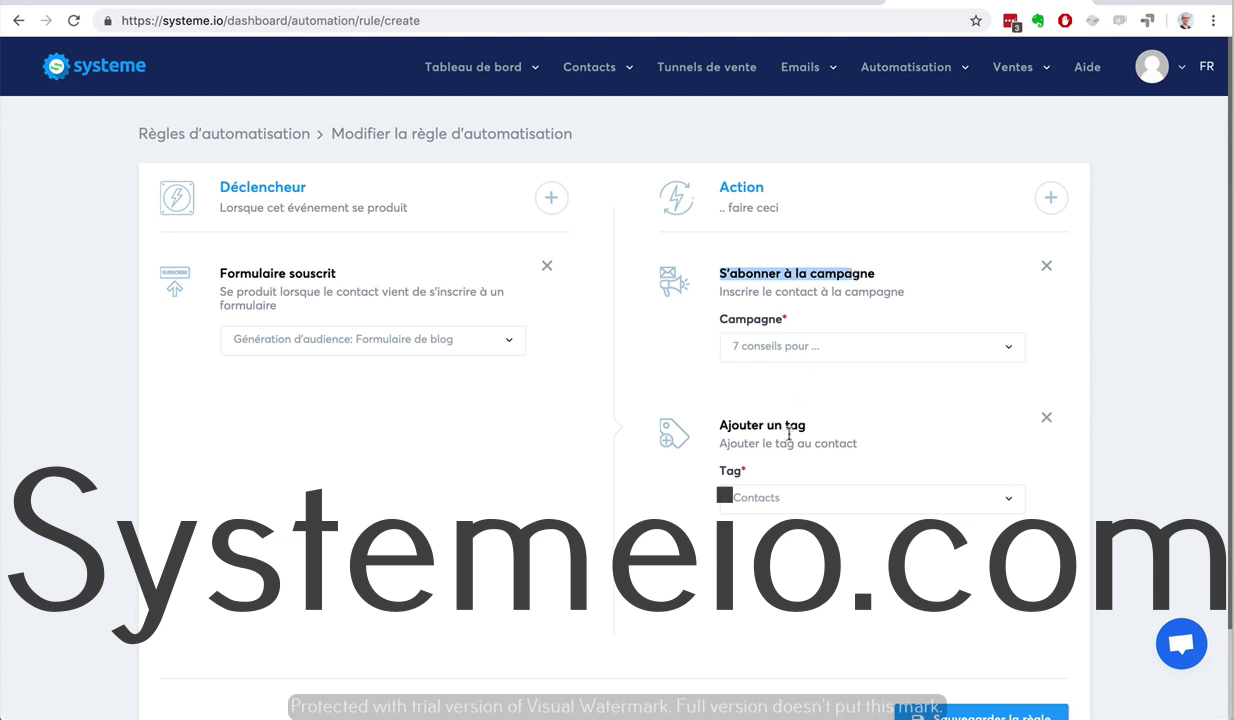
{"action": "left_click_drag", "start_coordinate": [727, 425], "coordinate": [750, 425]}
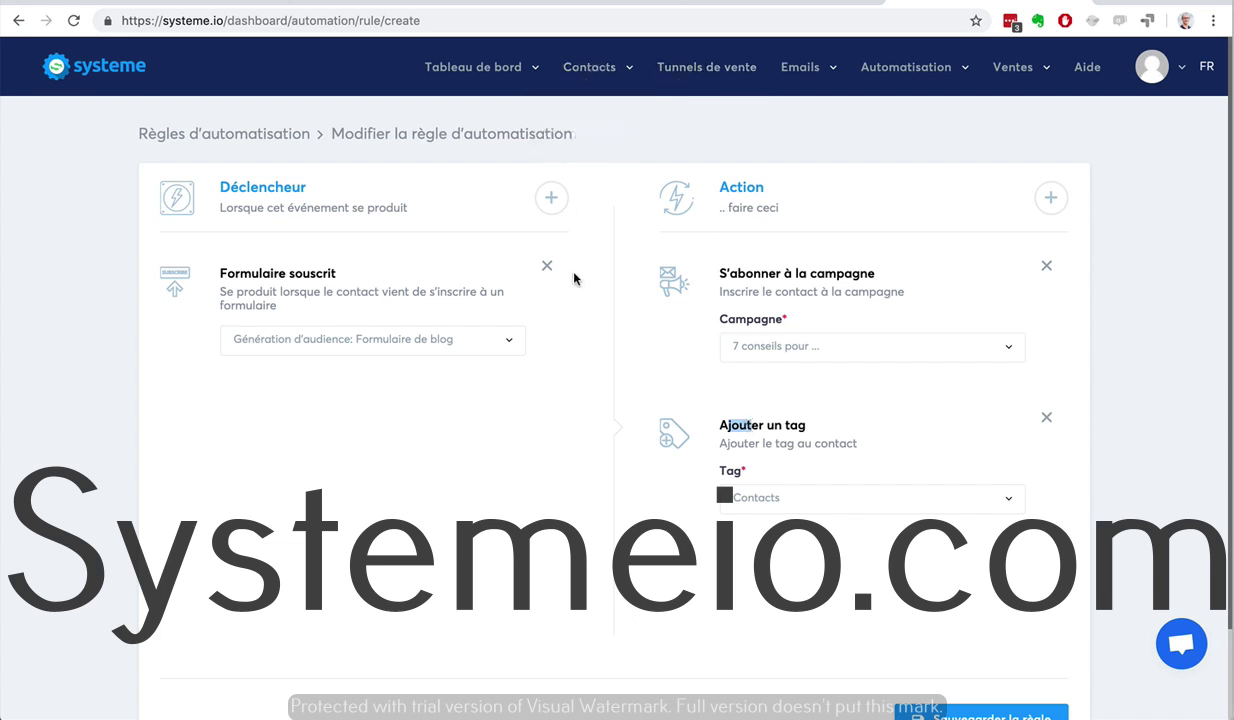
Save the new automation rule
{"action": "scroll", "coordinate": [995, 497], "scroll_direction": "down", "scroll_amount": 2}
{"action": "left_click", "coordinate": [955, 628]}
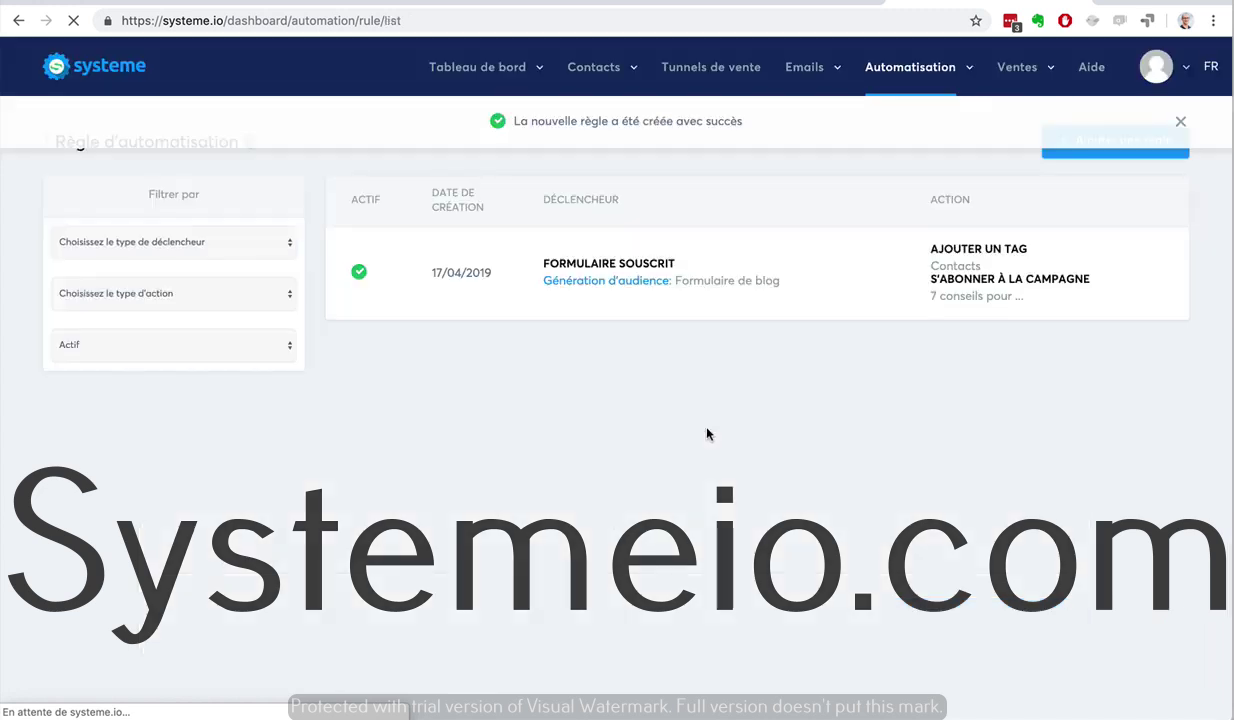
Open the contacts list and enable the Tag filter with the condition "Aucun tag"
{"action": "mouse_move", "coordinate": [587, 84]}
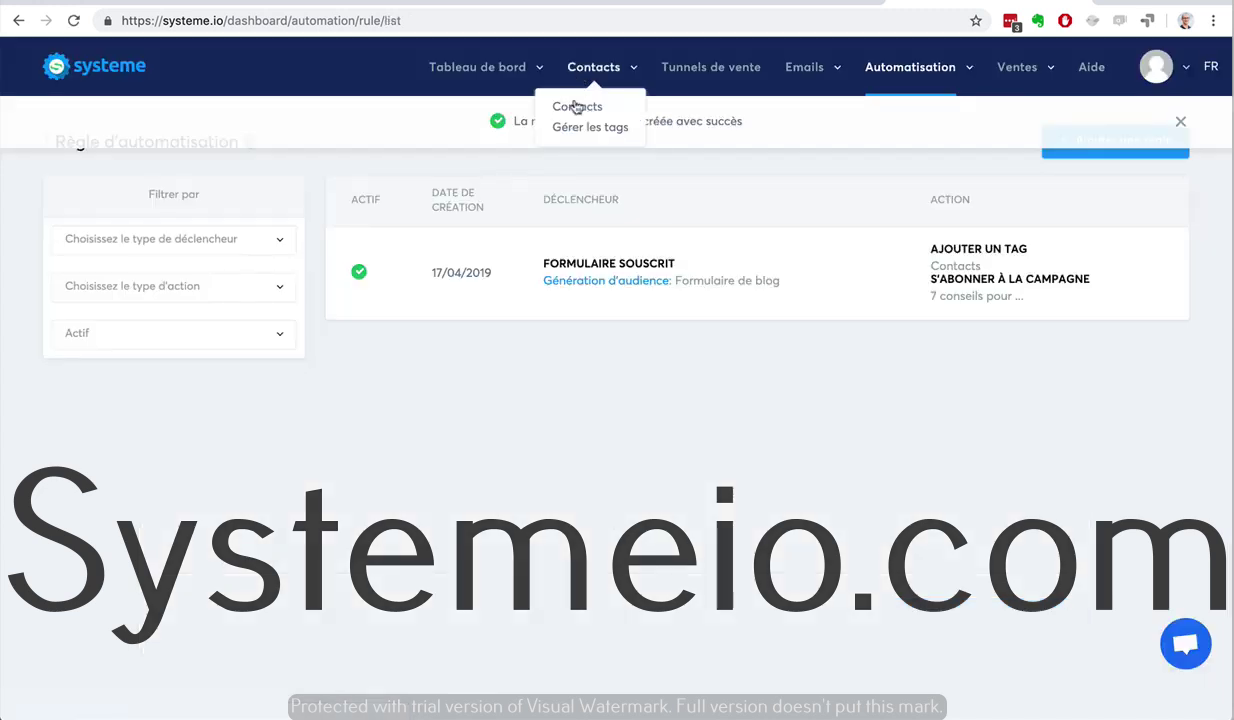
{"action": "left_click", "coordinate": [575, 105]}
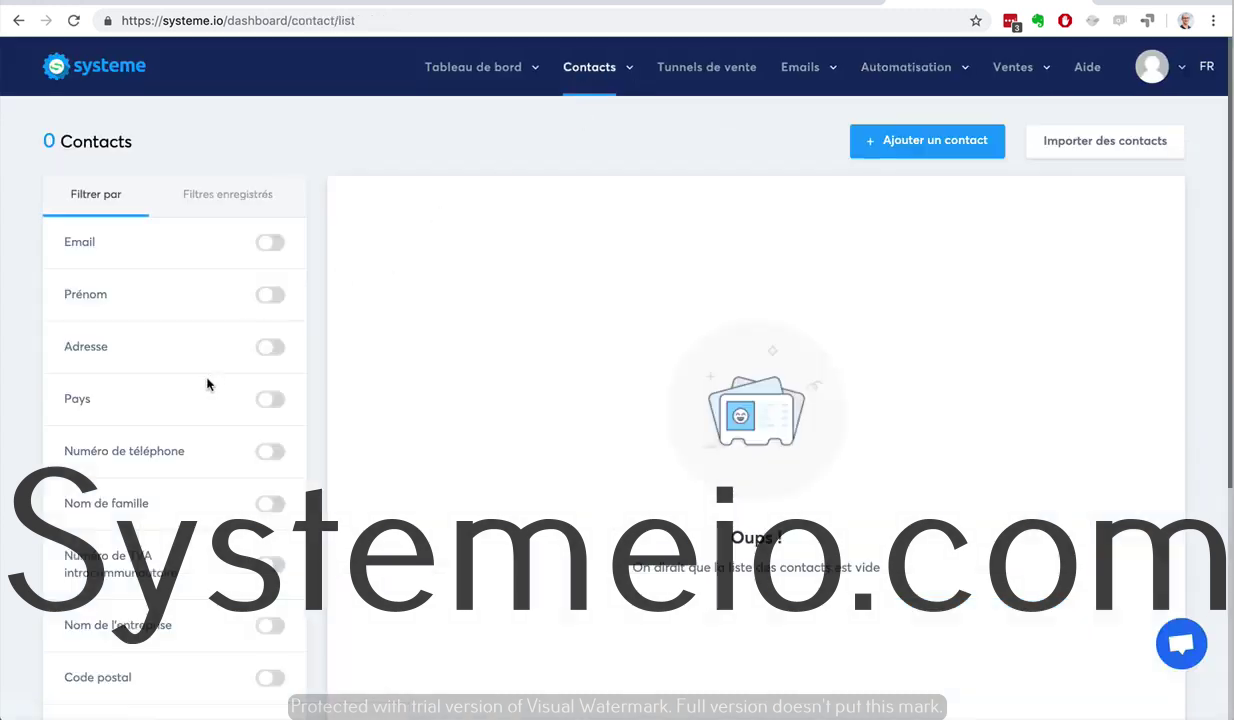
{"action": "scroll", "coordinate": [286, 383], "scroll_direction": "down", "scroll_amount": 3}
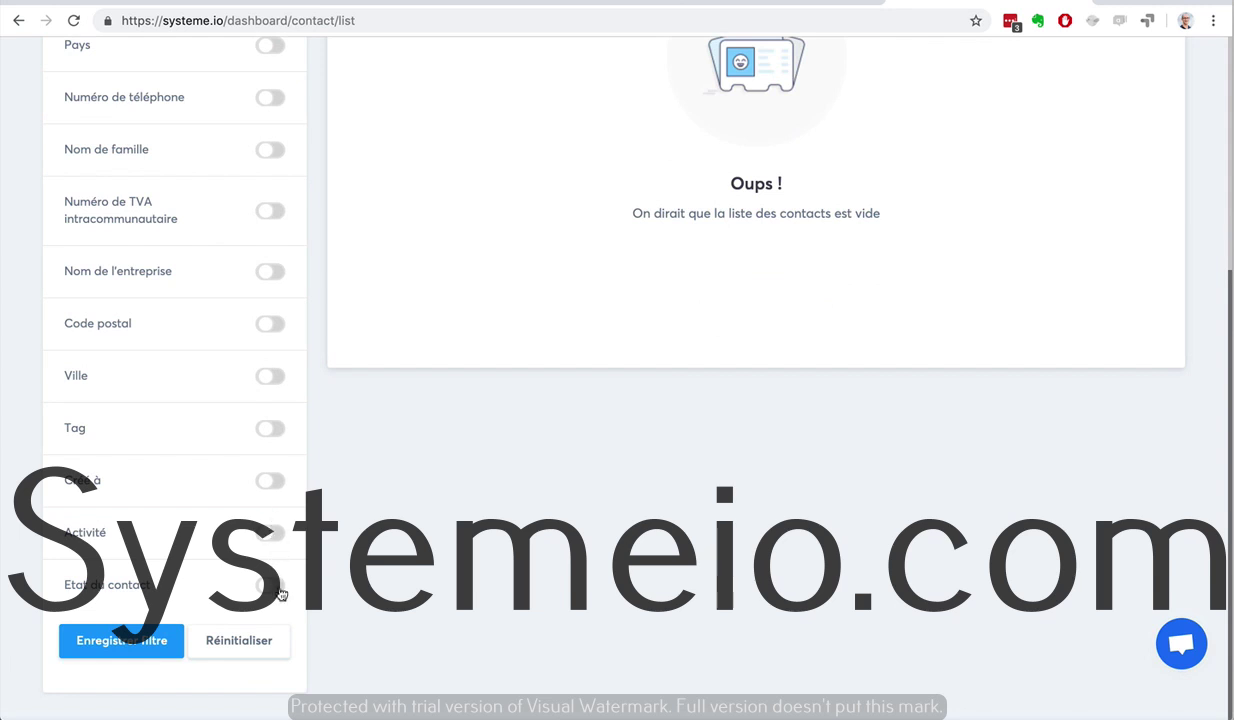
{"action": "left_click", "coordinate": [274, 432]}
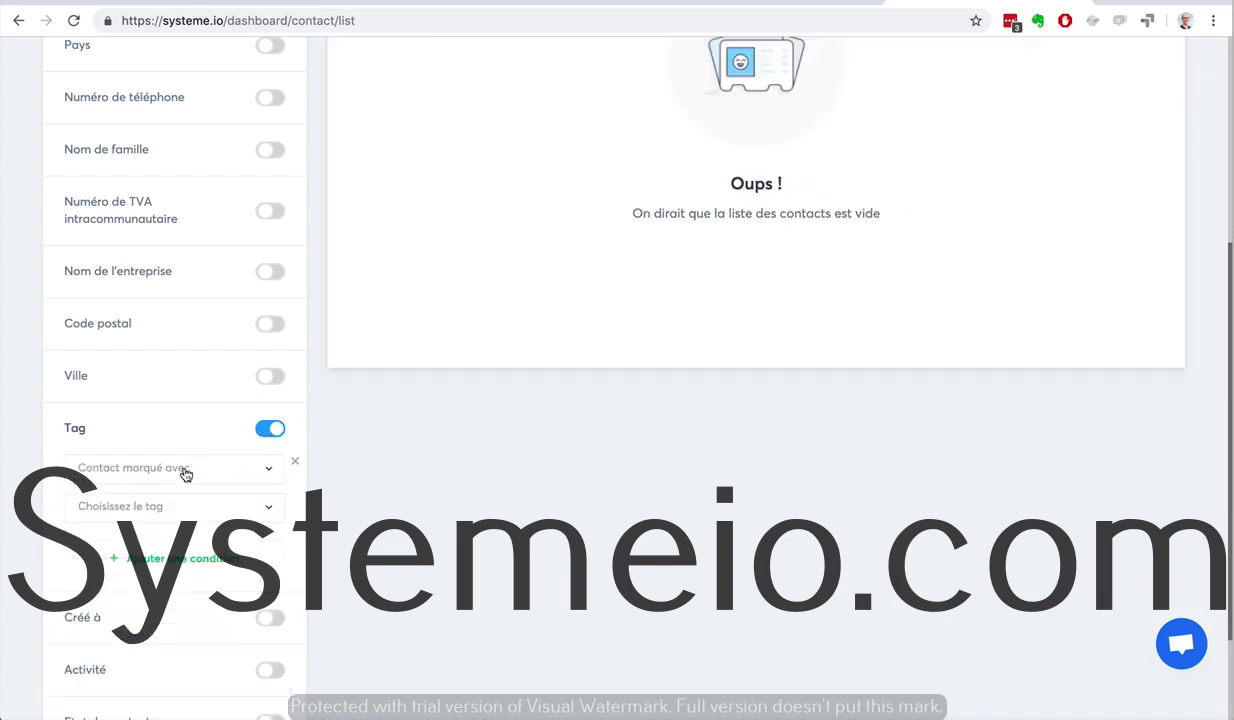
{"action": "left_click", "coordinate": [183, 472]}
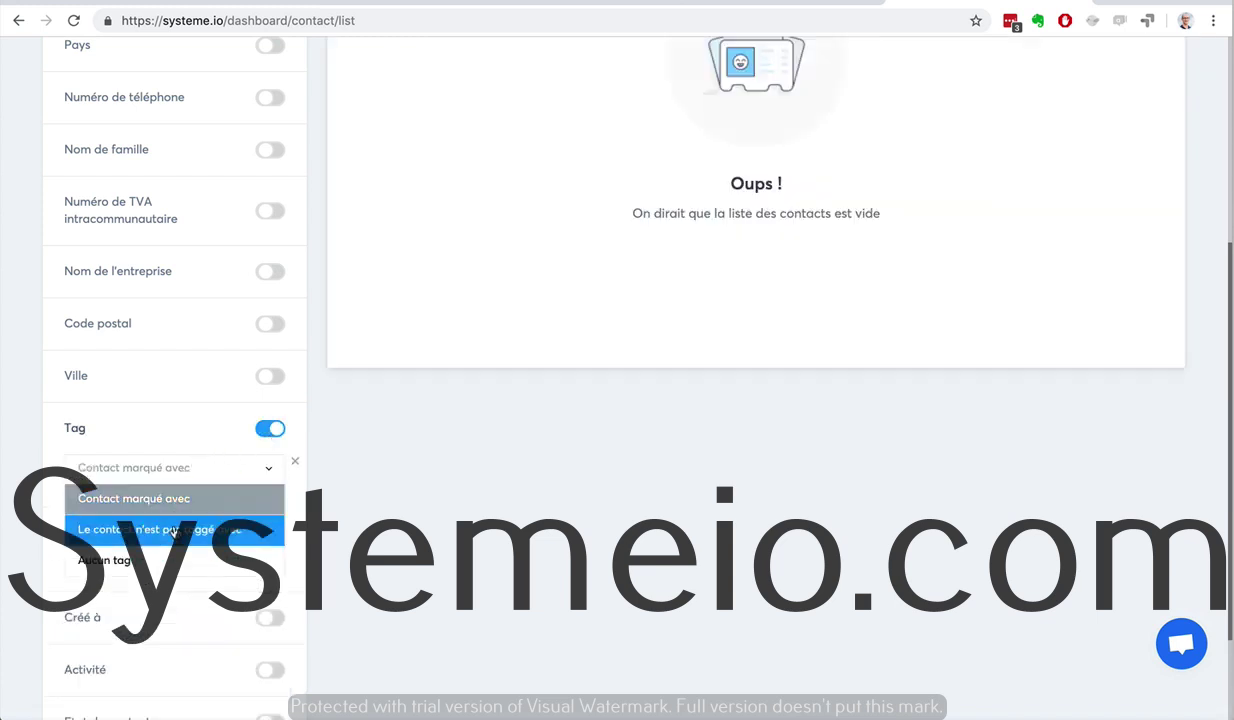
{"action": "left_click", "coordinate": [150, 560]}
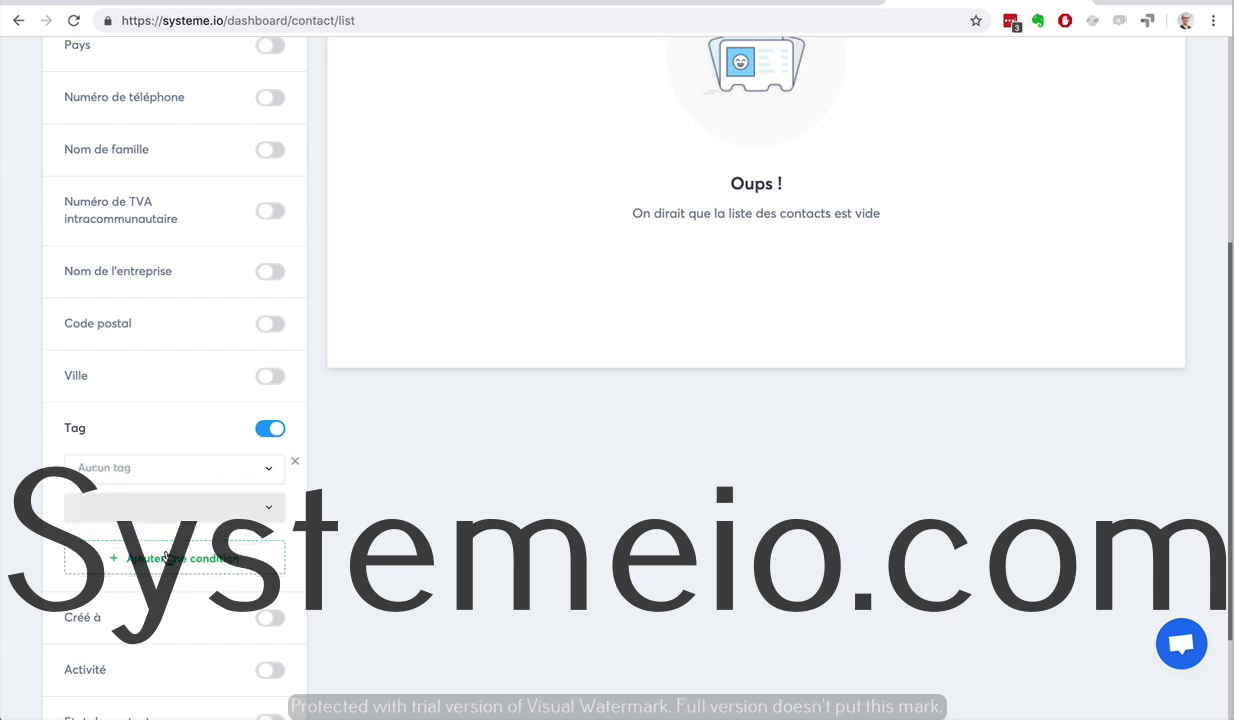
Go back to the list of automation rules
{"action": "scroll", "coordinate": [510, 345], "scroll_direction": "up", "scroll_amount": 3}
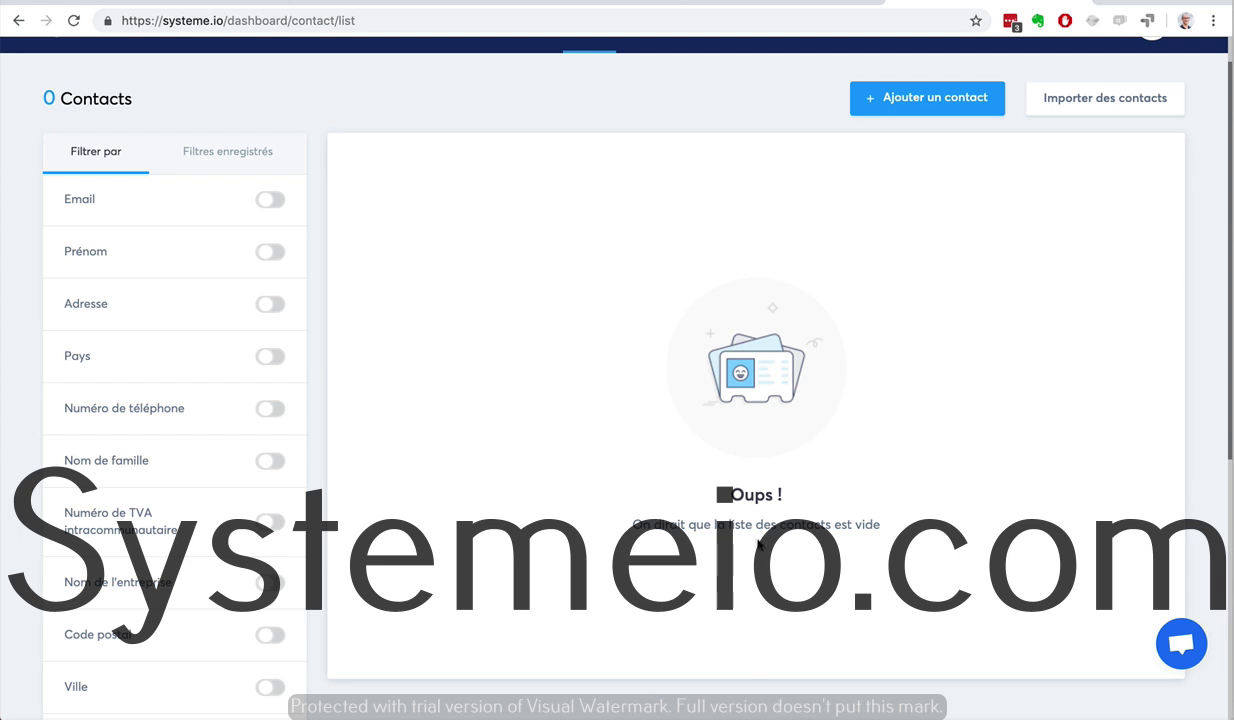
{"action": "scroll", "coordinate": [790, 500], "scroll_direction": "up", "scroll_amount": 1}
{"action": "mouse_move", "coordinate": [910, 67]}
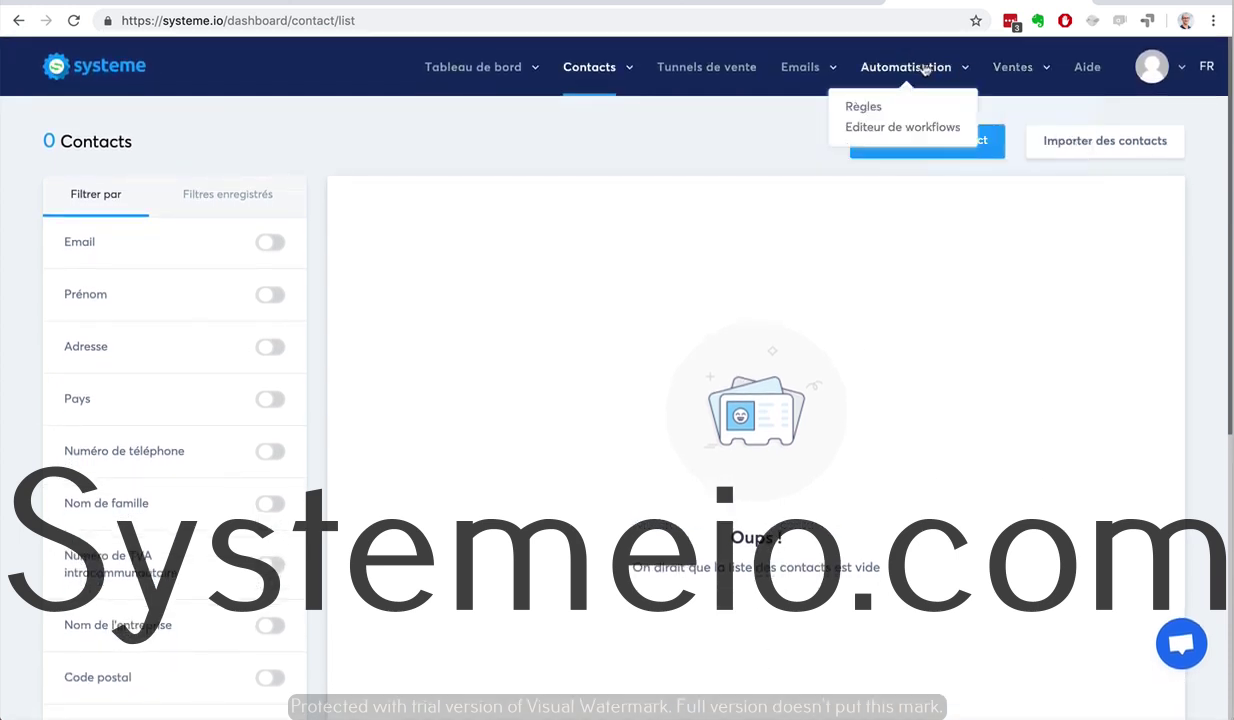
{"action": "left_click", "coordinate": [866, 107]}
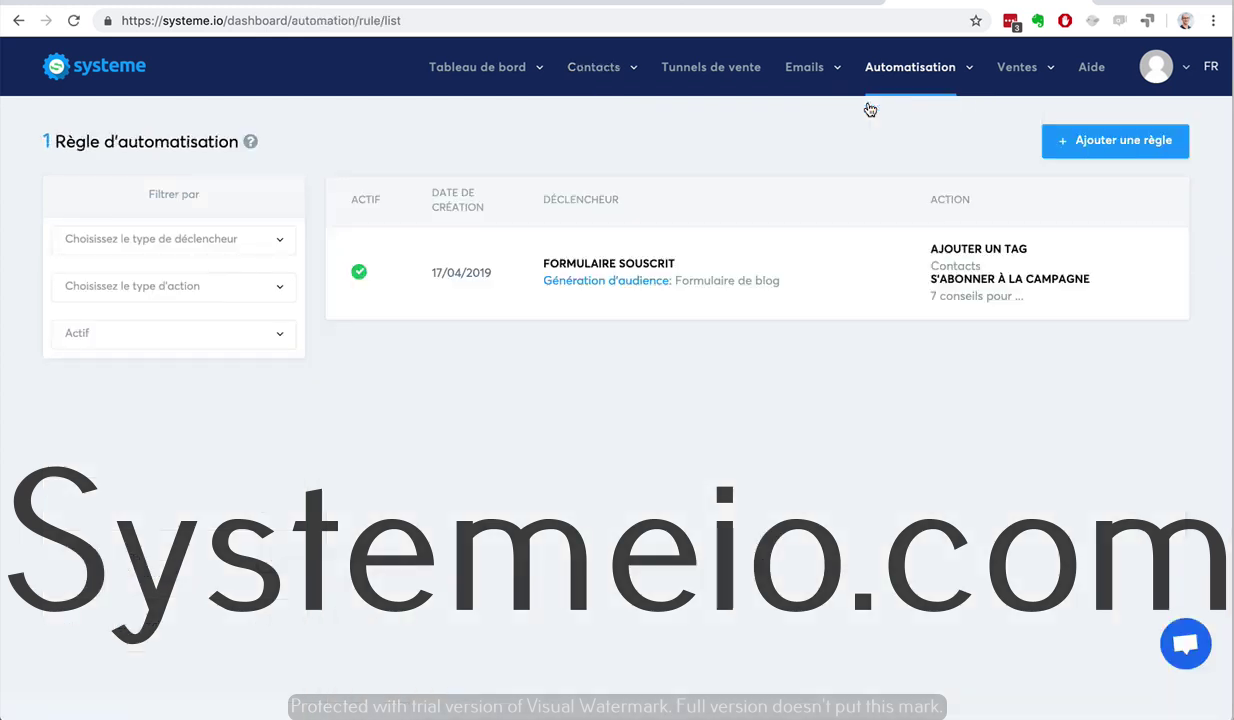
Create a new automation workflow named "Workflow" and open it for editing
{"action": "mouse_move", "coordinate": [847, 84]}
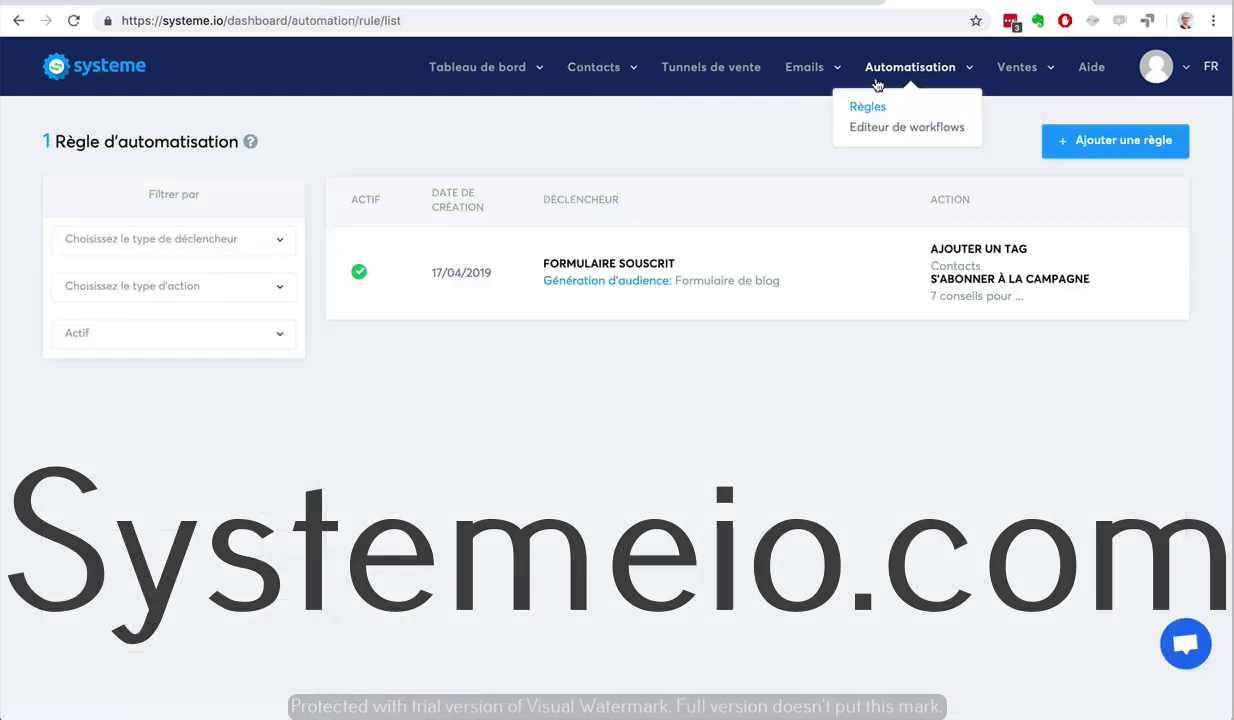
{"action": "left_click", "coordinate": [876, 127]}
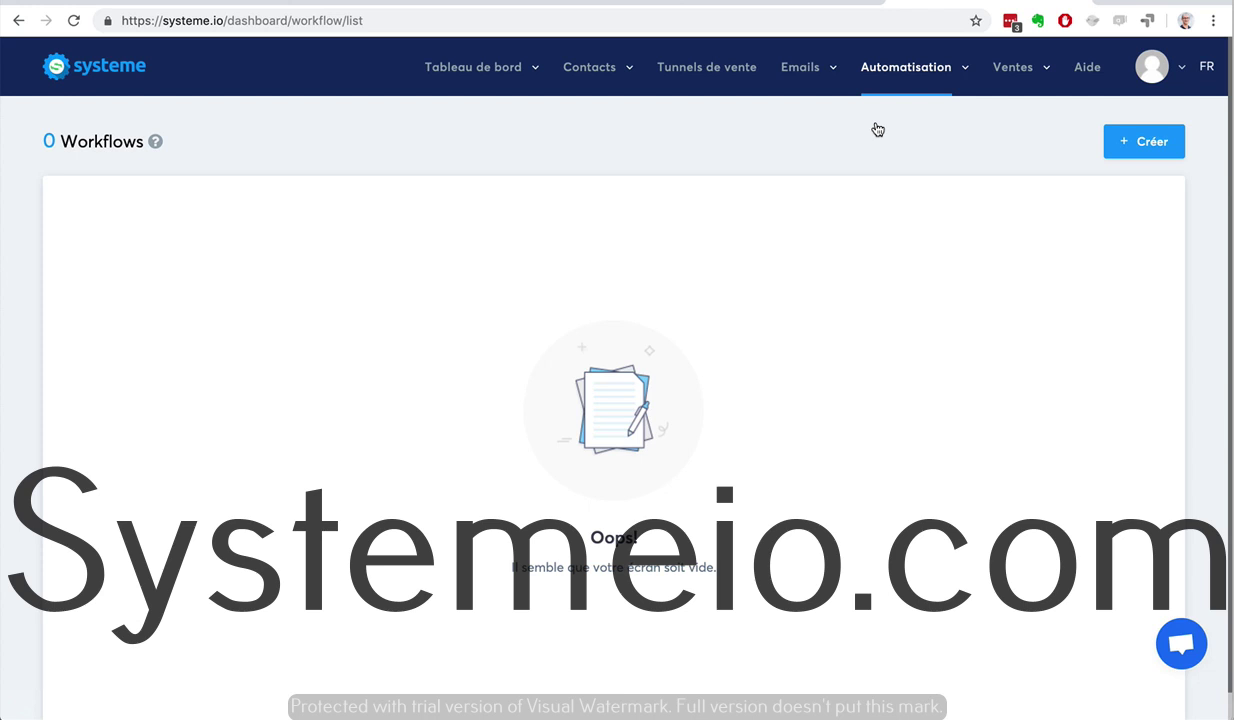
{"action": "left_click", "coordinate": [1112, 141]}
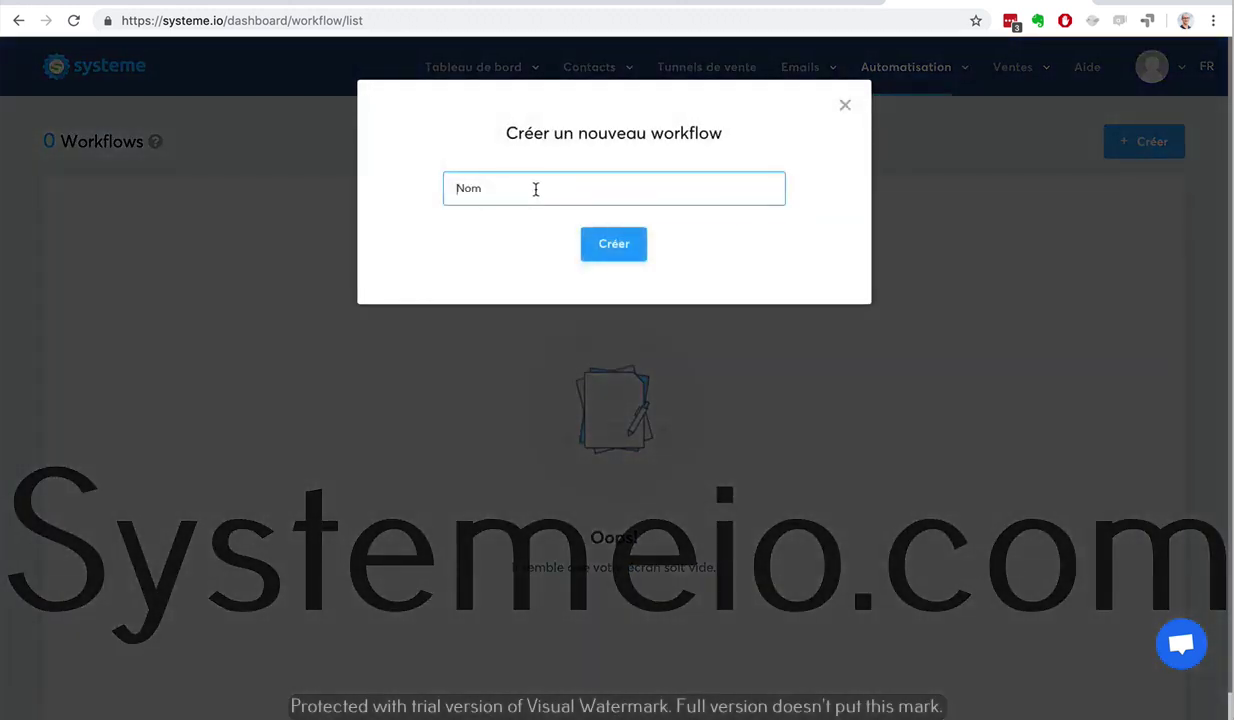
{"action": "type", "text": "Workflow"}
{"action": "left_click", "coordinate": [598, 243]}
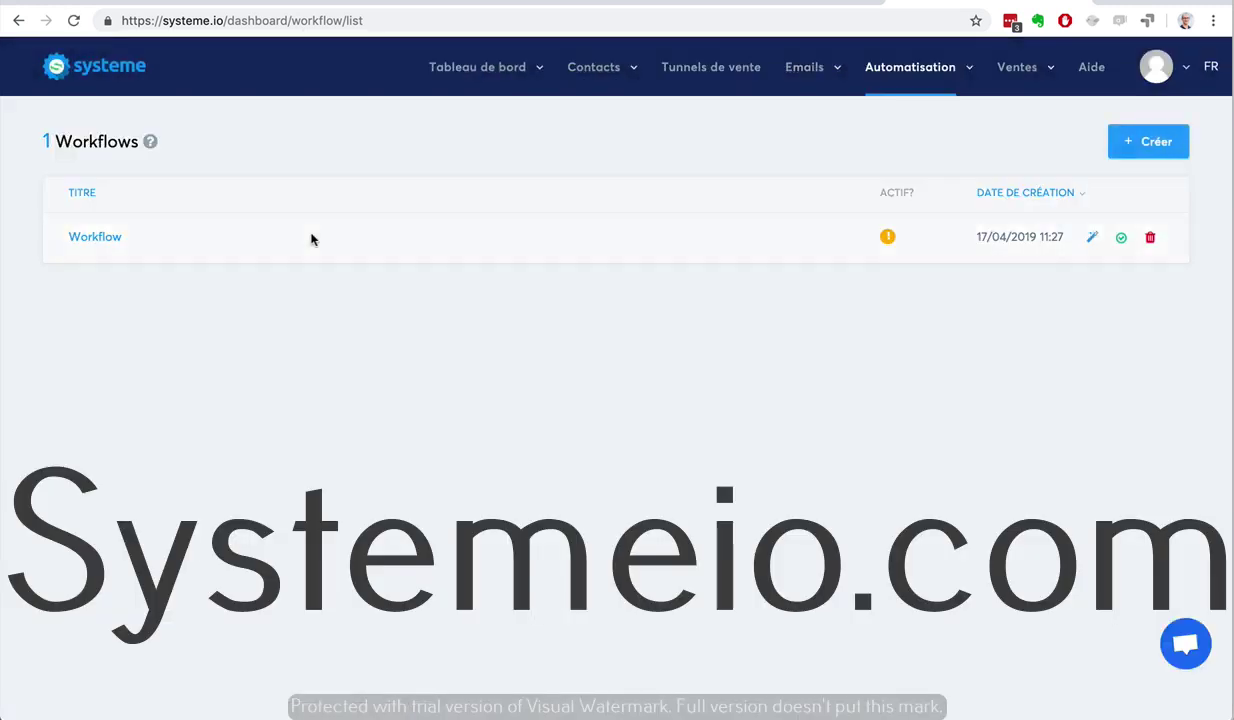
{"action": "left_click", "coordinate": [95, 238]}
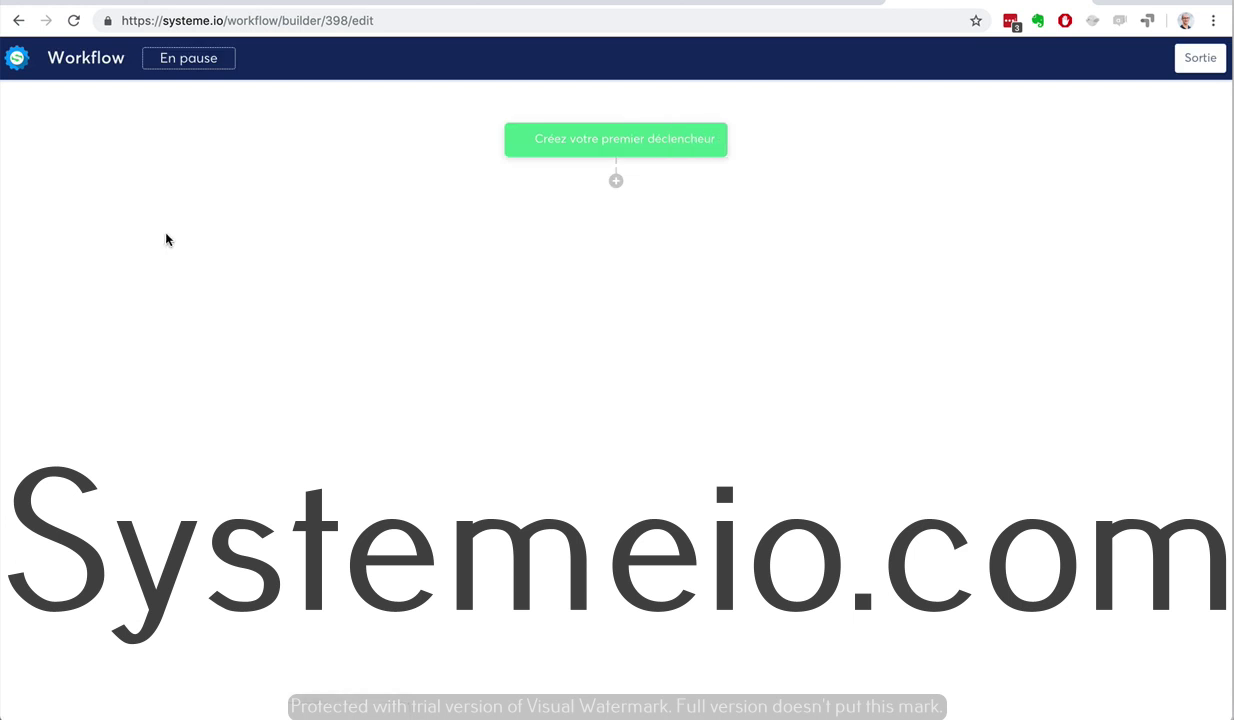
Create the workflow's first trigger as "Formulaire d'inscription" for the "Formulaire de blog" form of "Génération d'audience"
{"action": "left_click", "coordinate": [634, 145]}
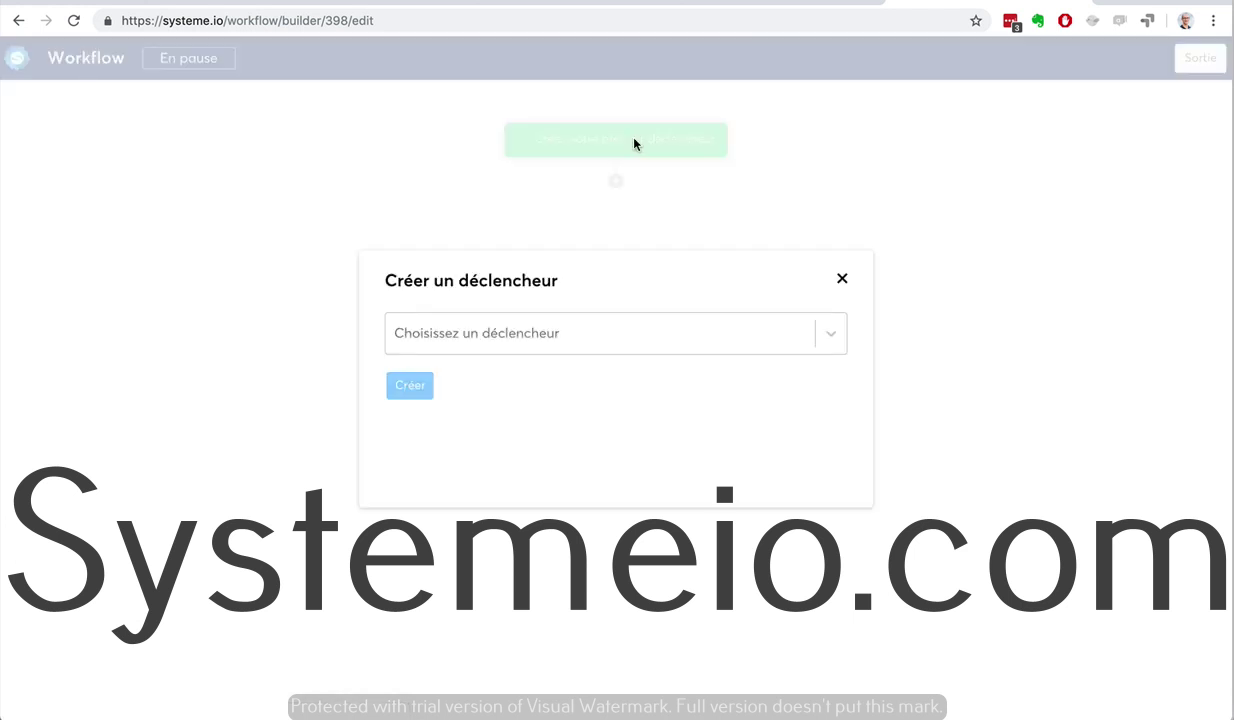
{"action": "left_click", "coordinate": [611, 328]}
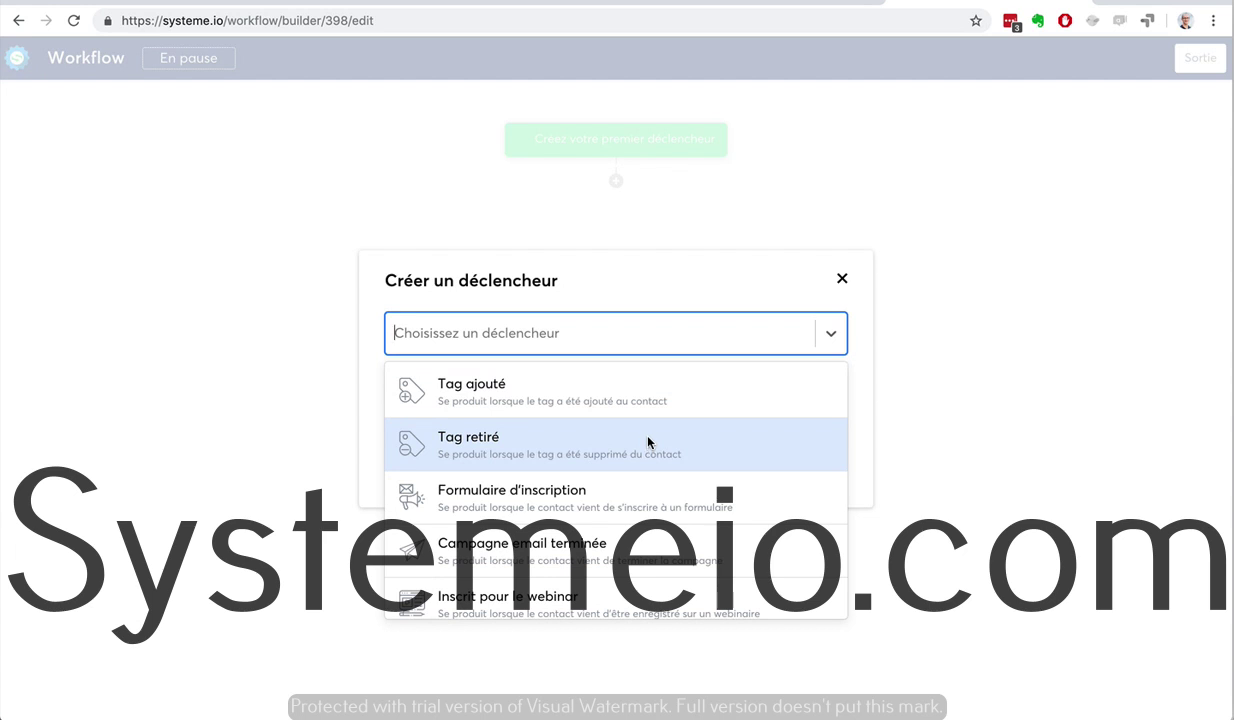
{"action": "left_click", "coordinate": [648, 490]}
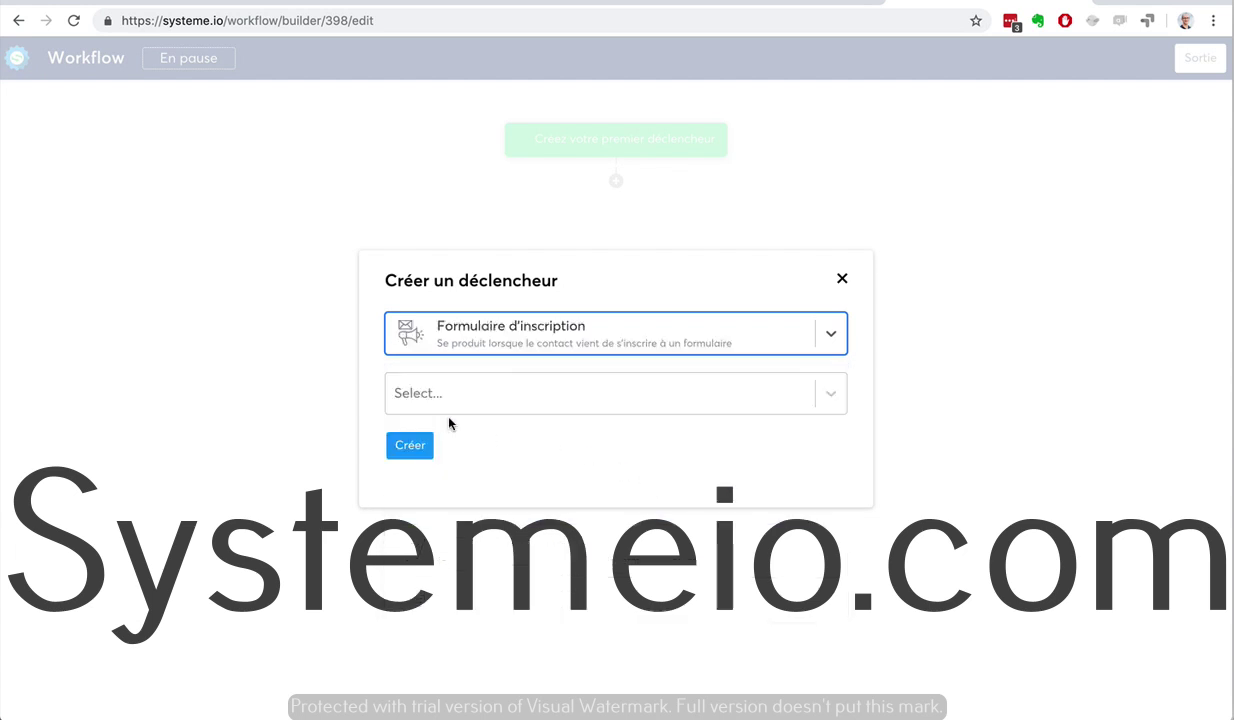
{"action": "left_click", "coordinate": [509, 392]}
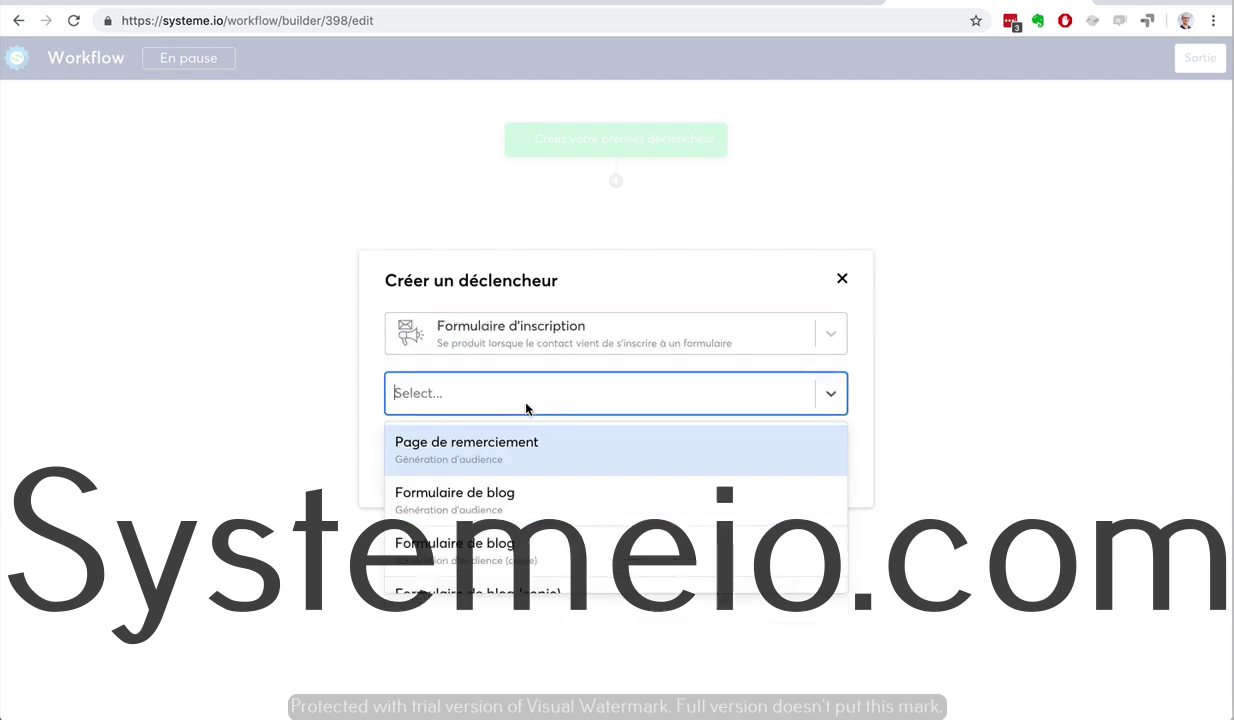
{"action": "left_click", "coordinate": [531, 500]}
{"action": "left_click", "coordinate": [408, 443]}
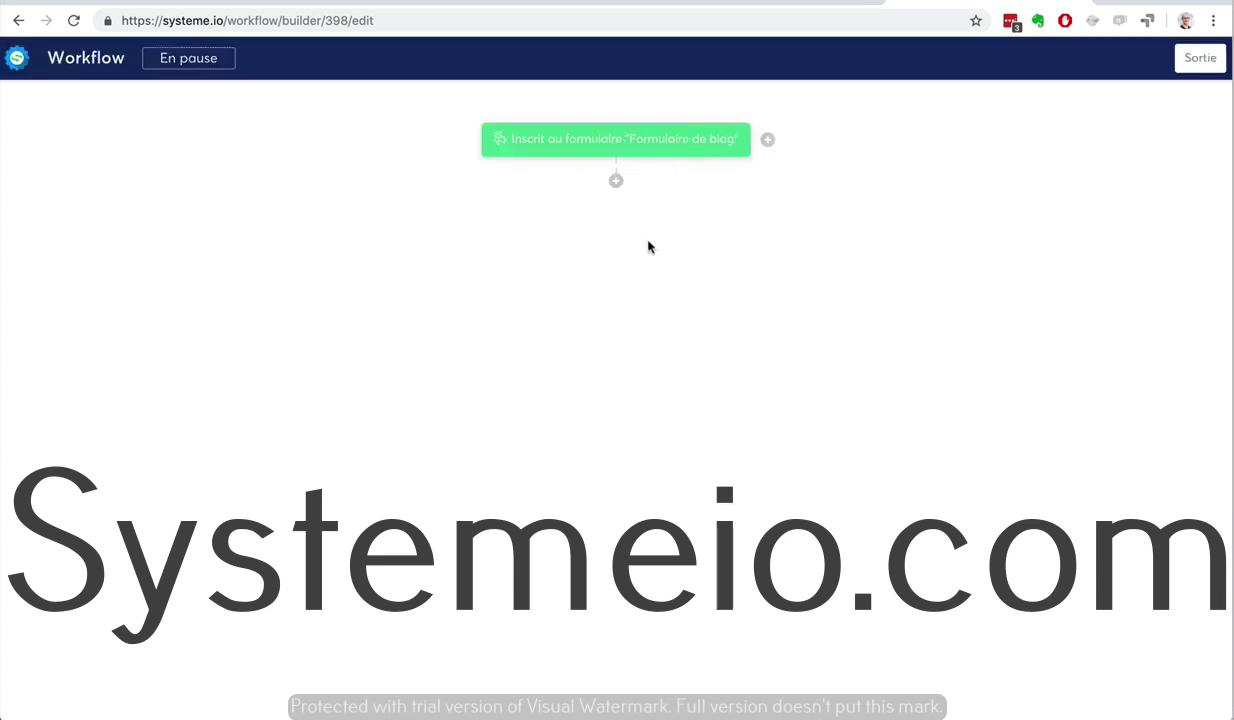
Add an "Ajouter un tag" action with the tag "Contacts" below the form trigger
{"action": "left_click", "coordinate": [616, 182]}
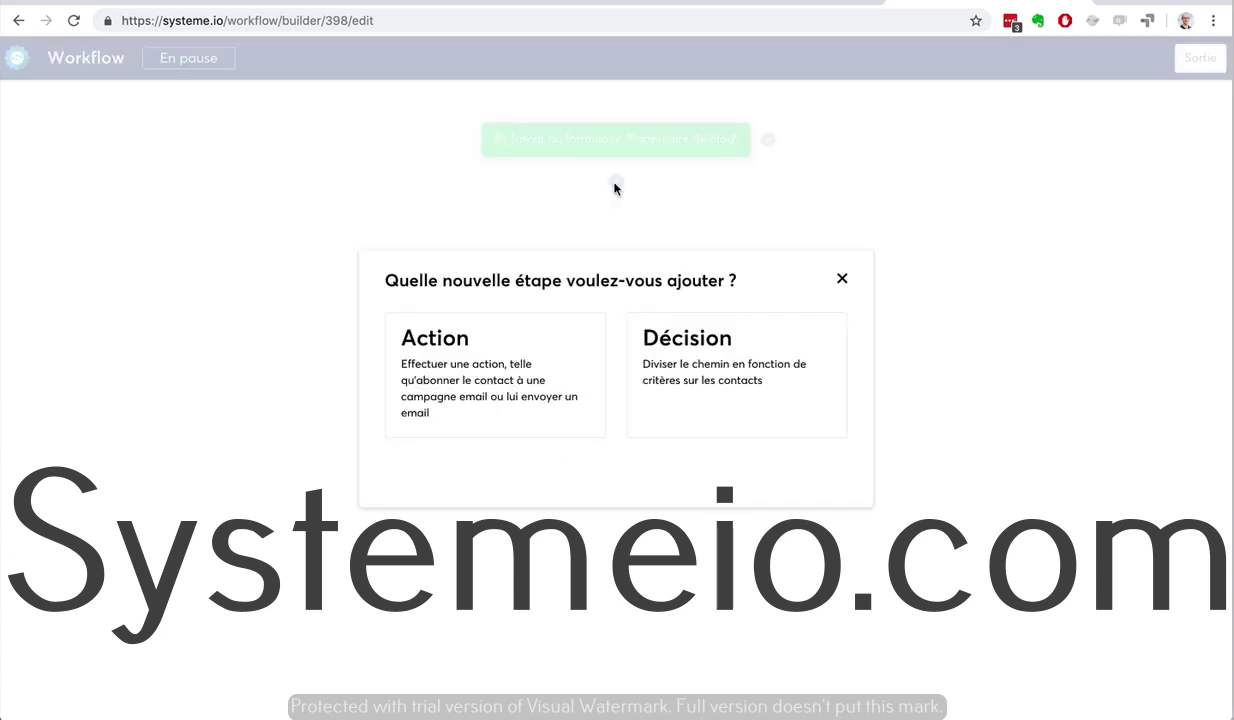
{"action": "left_click", "coordinate": [485, 345]}
{"action": "left_click", "coordinate": [502, 346]}
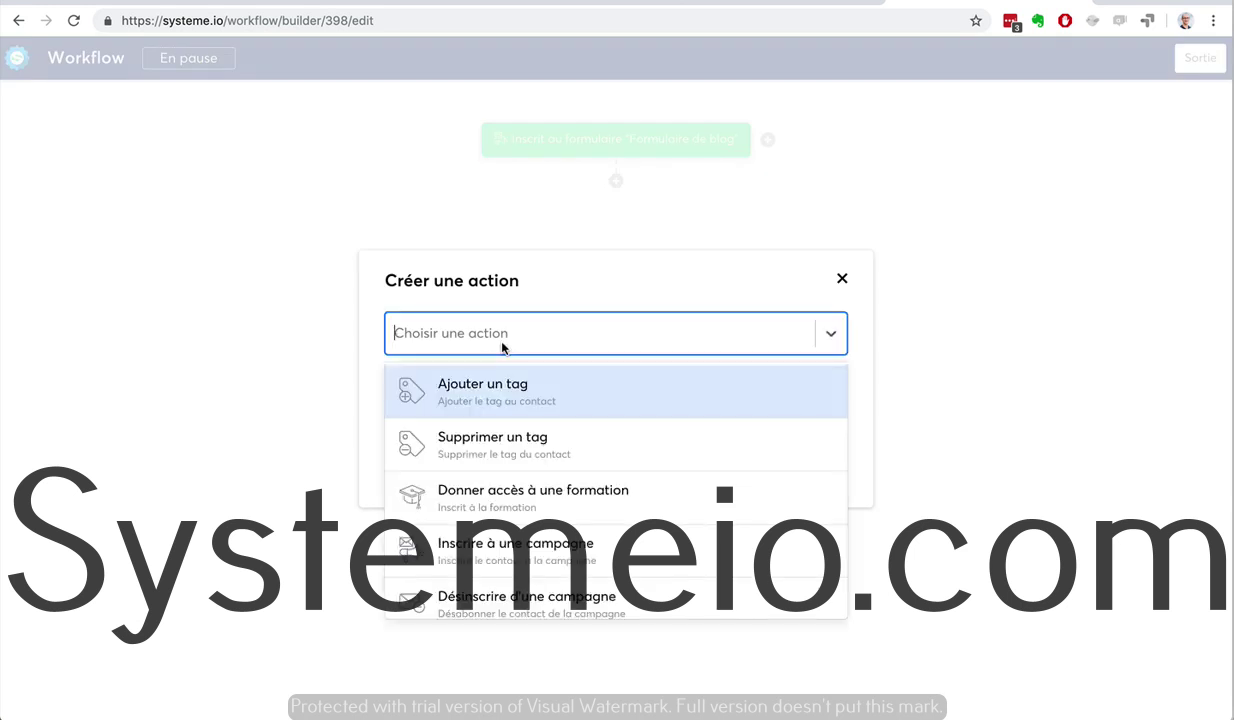
{"action": "left_click", "coordinate": [513, 402]}
{"action": "left_click", "coordinate": [430, 388]}
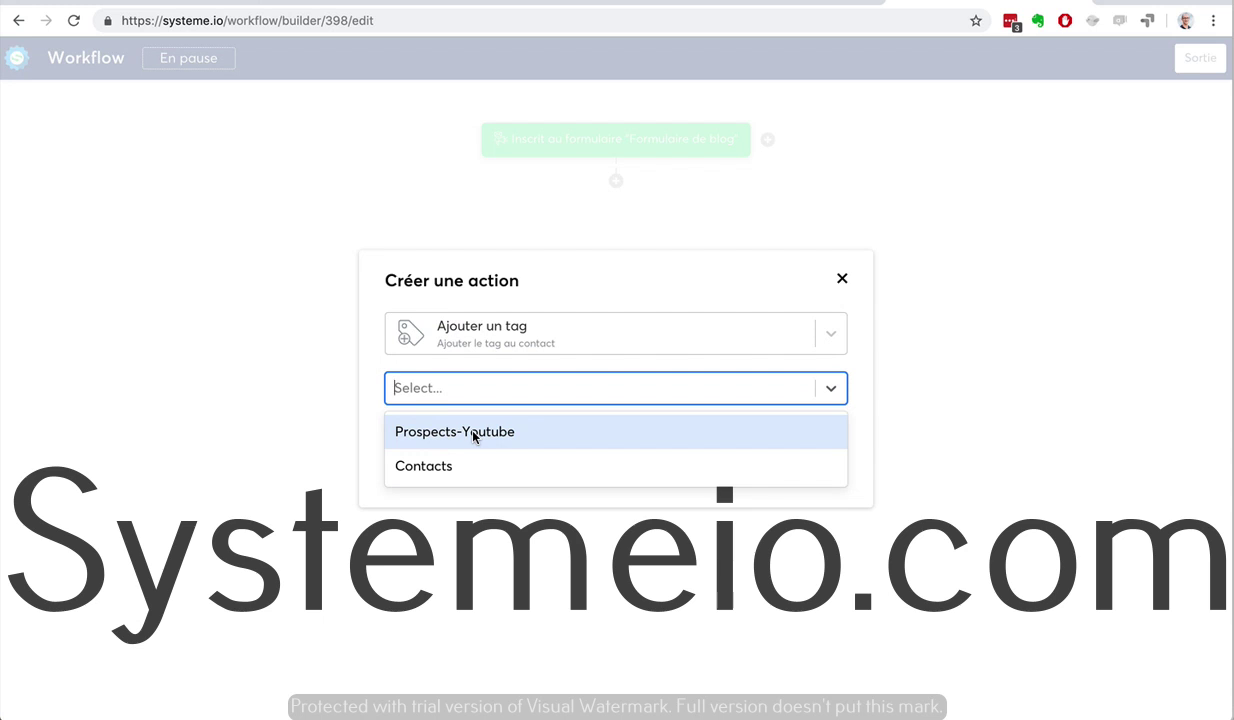
{"action": "left_click", "coordinate": [474, 464]}
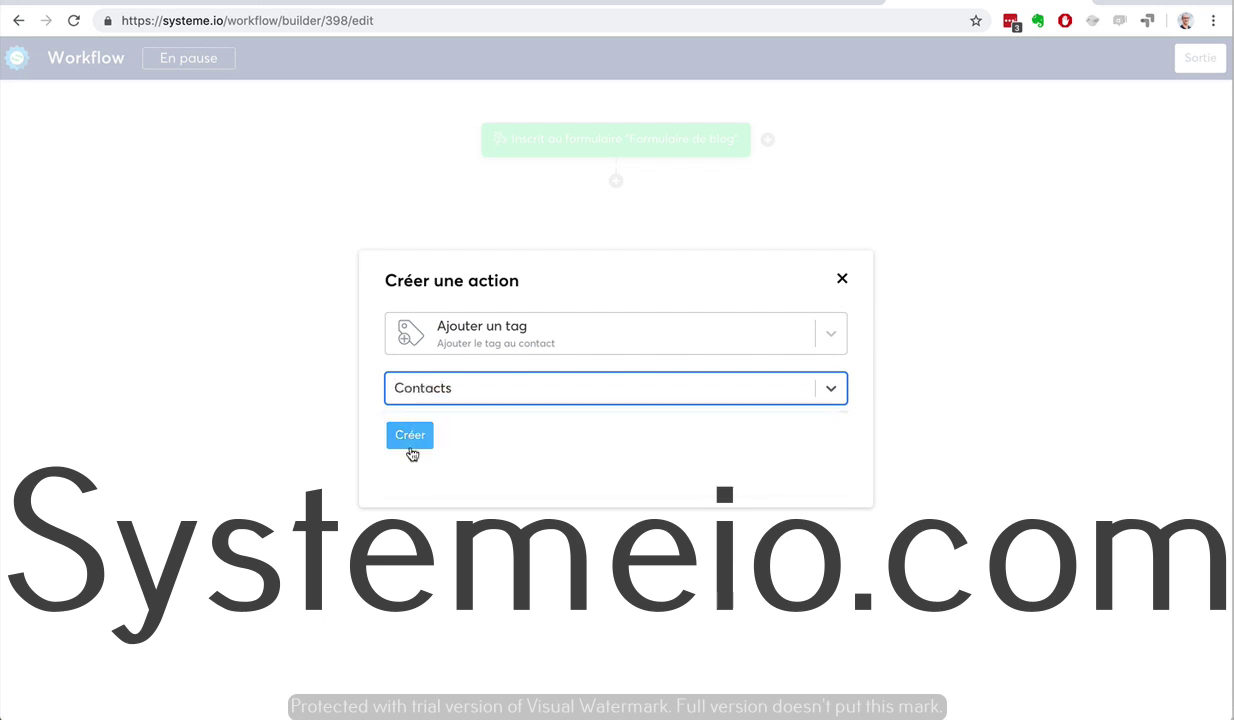
{"action": "left_click", "coordinate": [412, 438]}
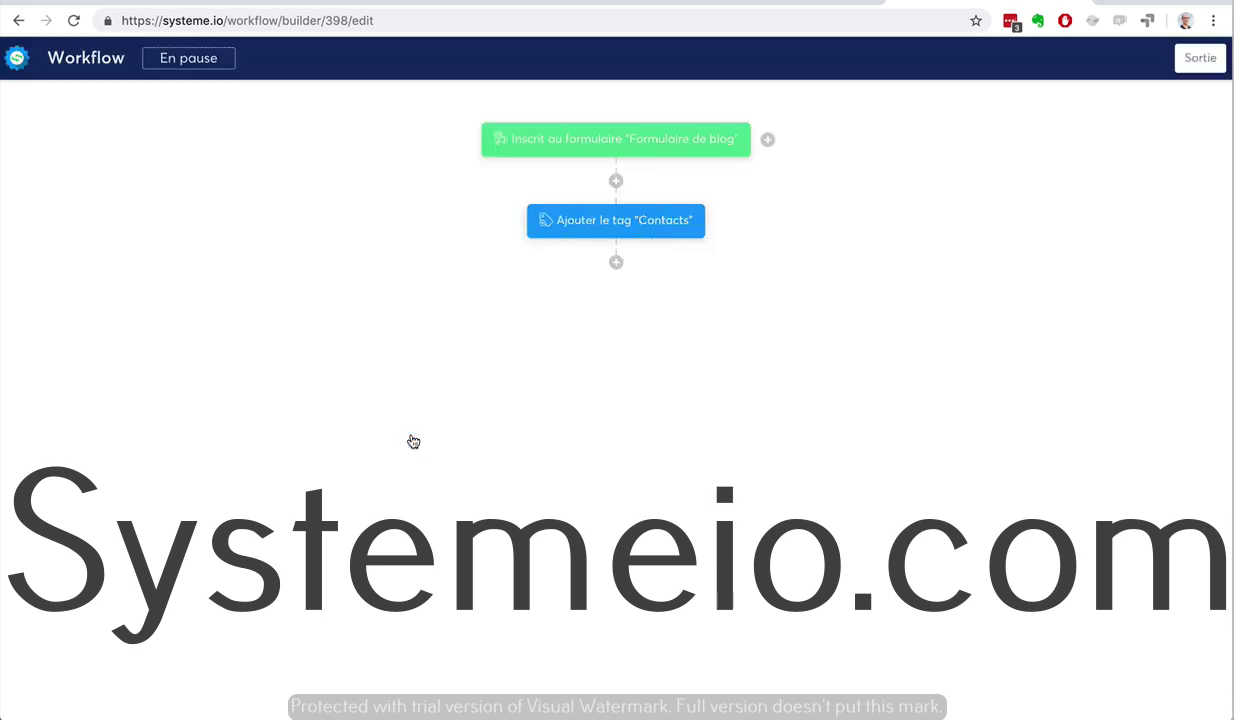
Examine the action types and the decision settings available for a step after the tag action, without adding either
{"action": "left_click", "coordinate": [616, 265]}
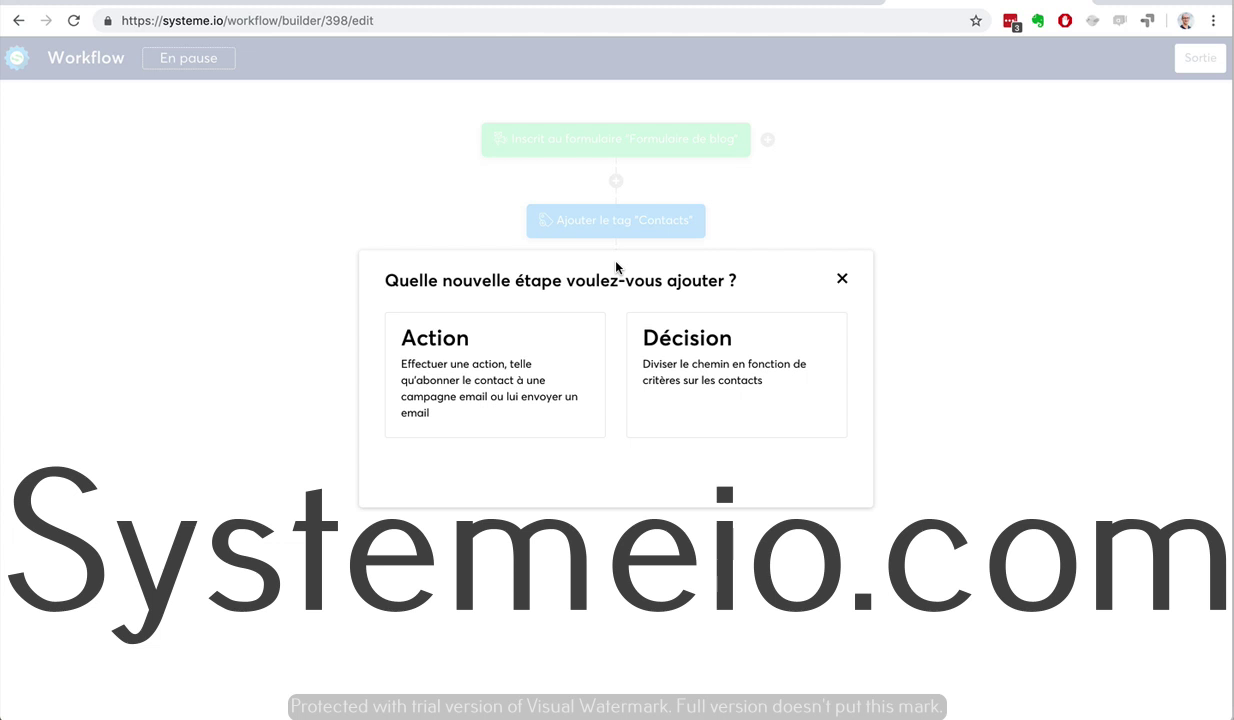
{"action": "left_click", "coordinate": [466, 376]}
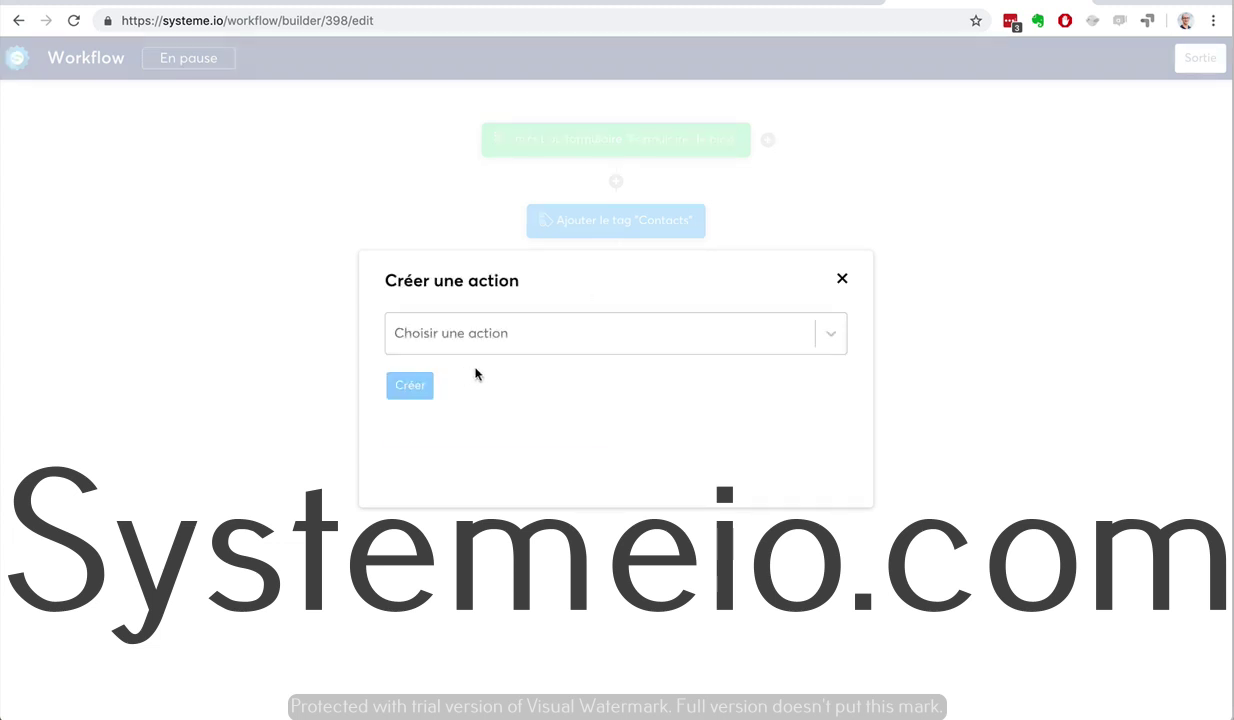
{"action": "left_click", "coordinate": [492, 337]}
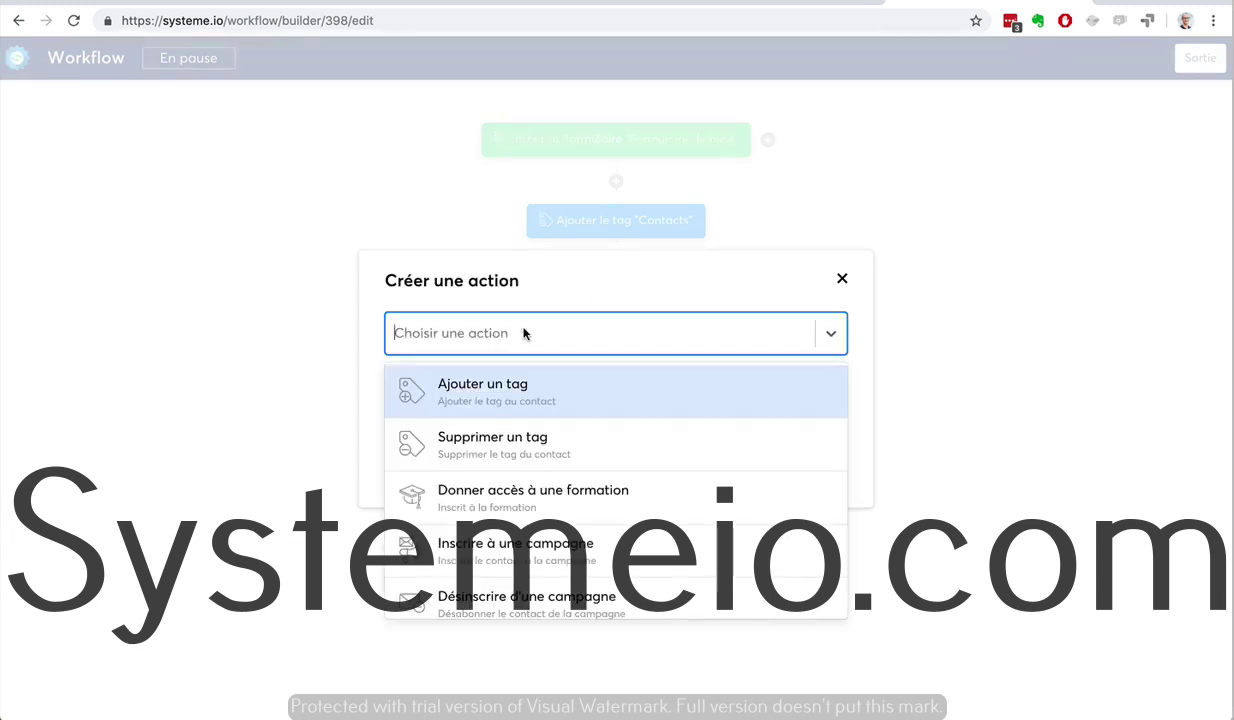
{"action": "scroll", "coordinate": [700, 441], "scroll_direction": "down", "scroll_amount": 4}
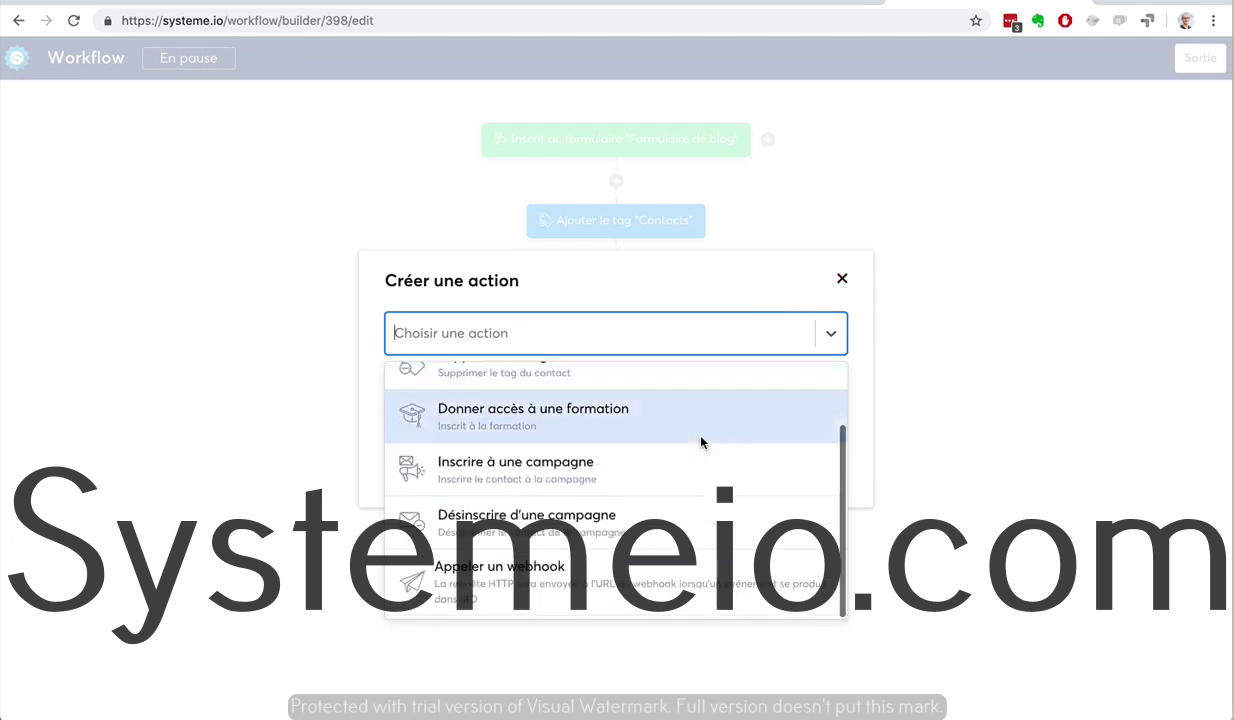
{"action": "left_click", "coordinate": [841, 283]}
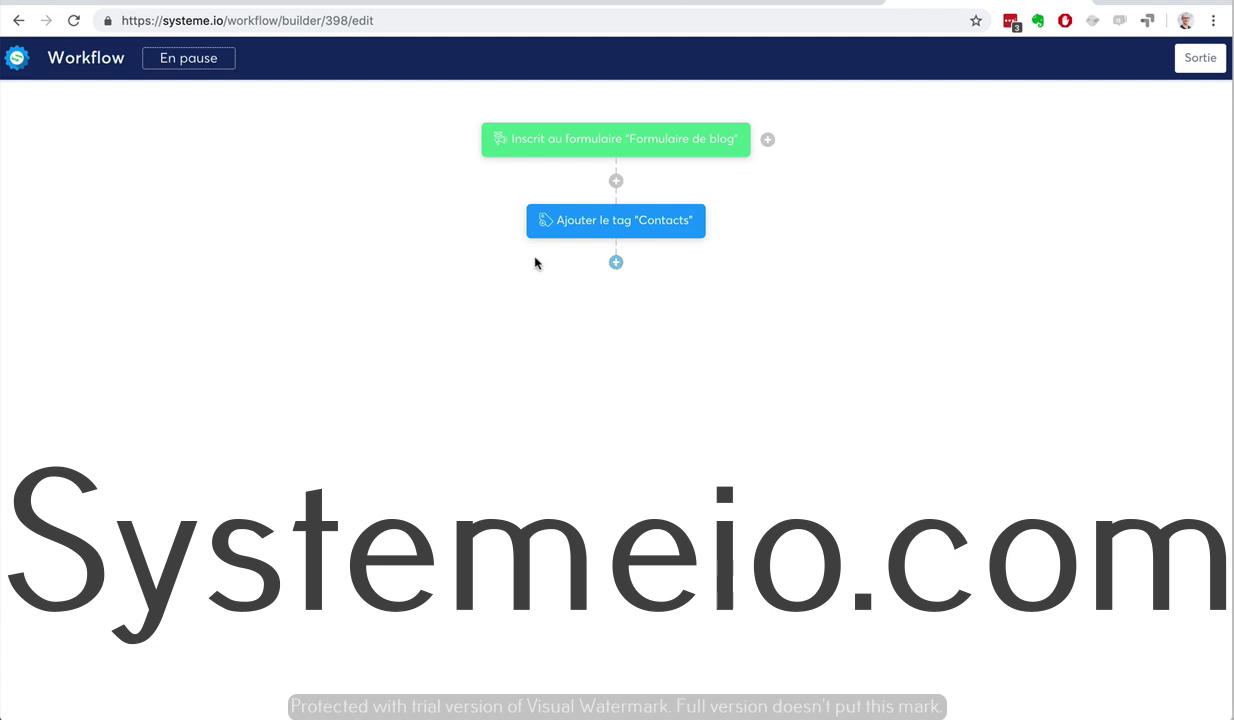
{"action": "left_click", "coordinate": [616, 262]}
{"action": "left_click", "coordinate": [686, 342]}
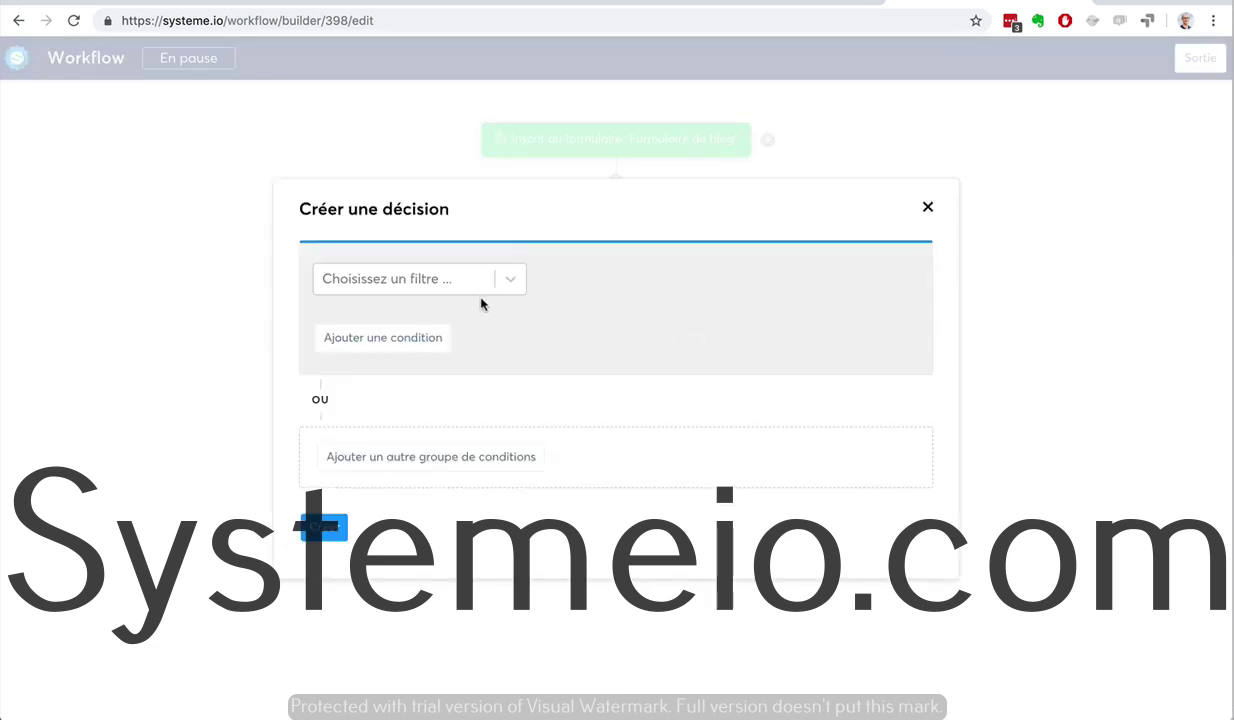
{"action": "left_click", "coordinate": [928, 207]}
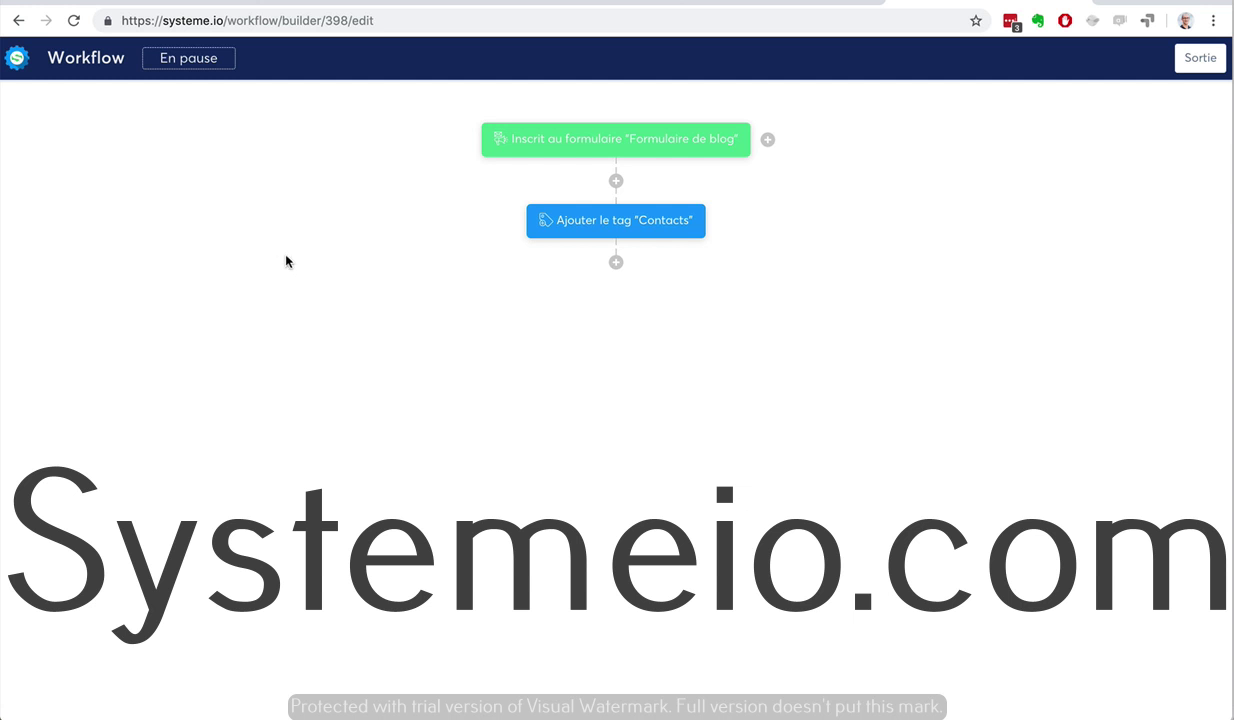
Add an "Inscrire à une campagne" action for the campaign "7 conseils pour ..." below the tag action
{"action": "left_click", "coordinate": [616, 263]}
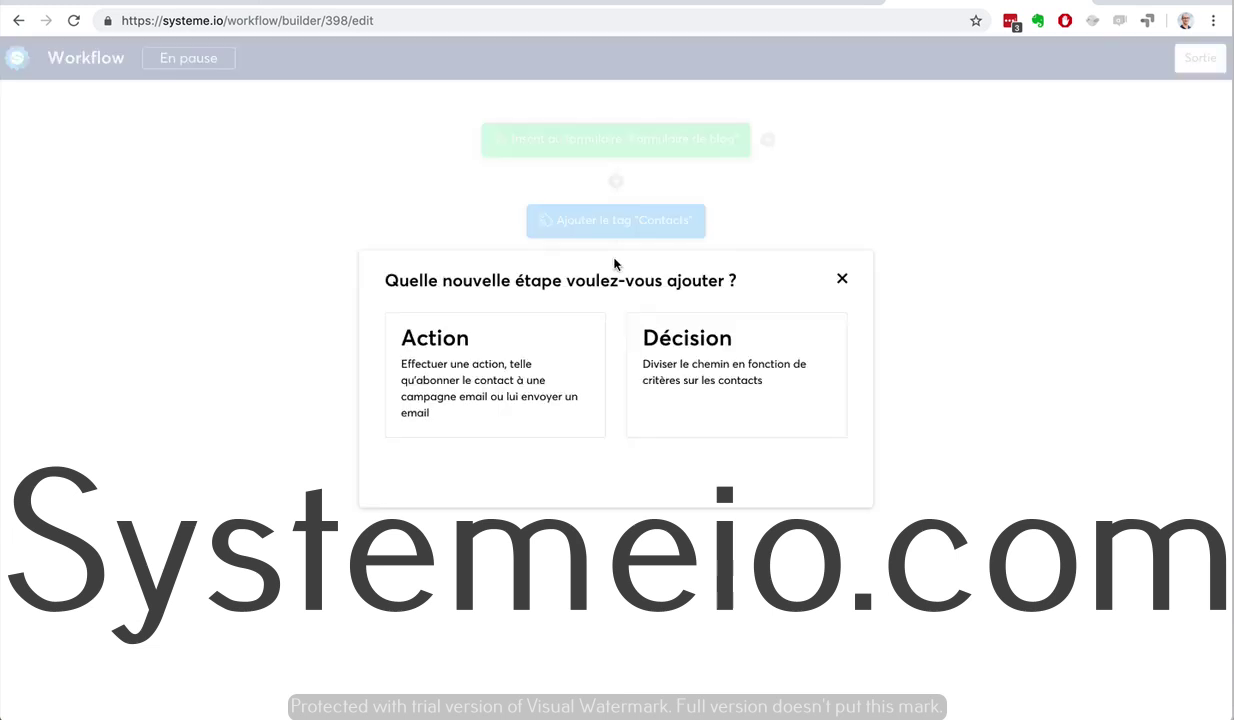
{"action": "left_click", "coordinate": [505, 351]}
{"action": "left_click", "coordinate": [551, 347]}
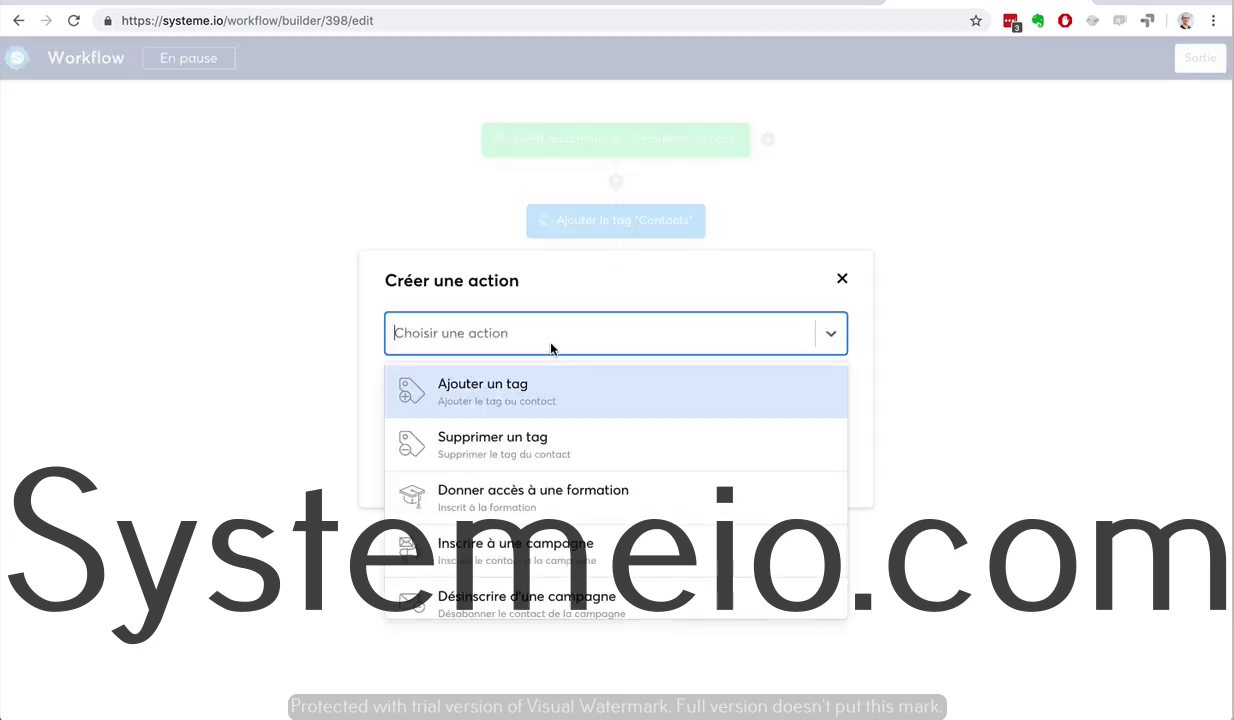
{"action": "left_click", "coordinate": [568, 546]}
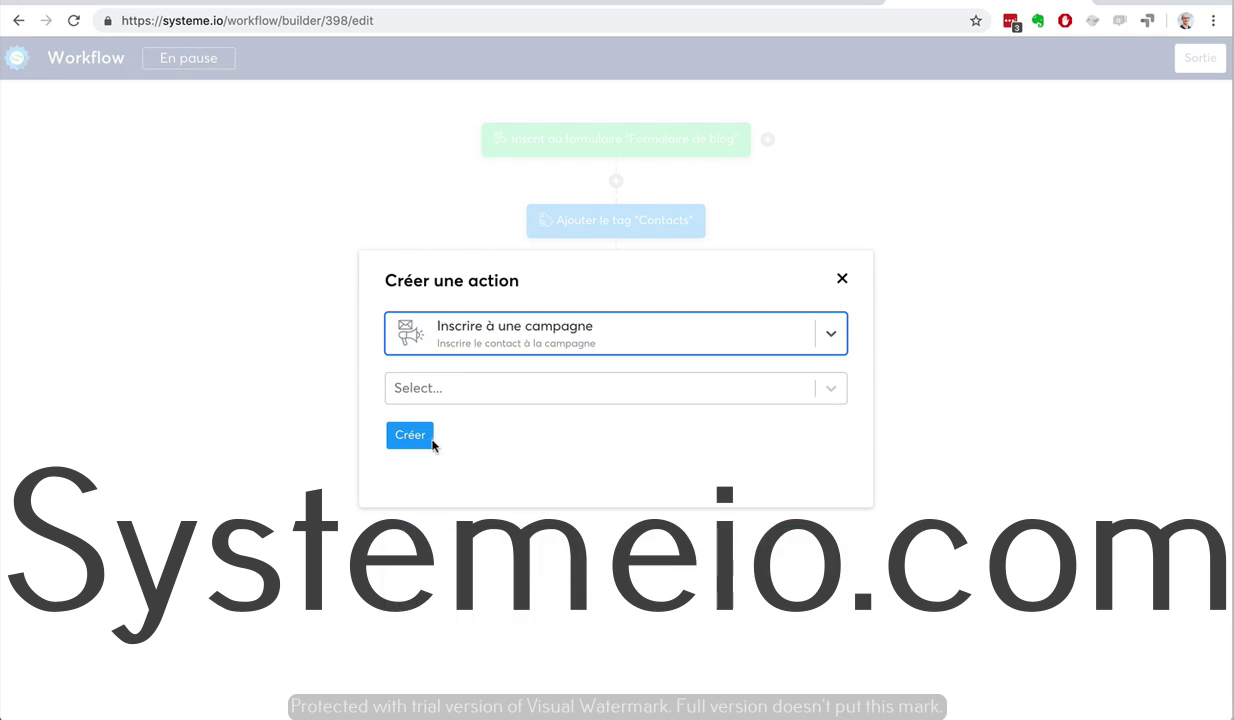
{"action": "left_click", "coordinate": [468, 390]}
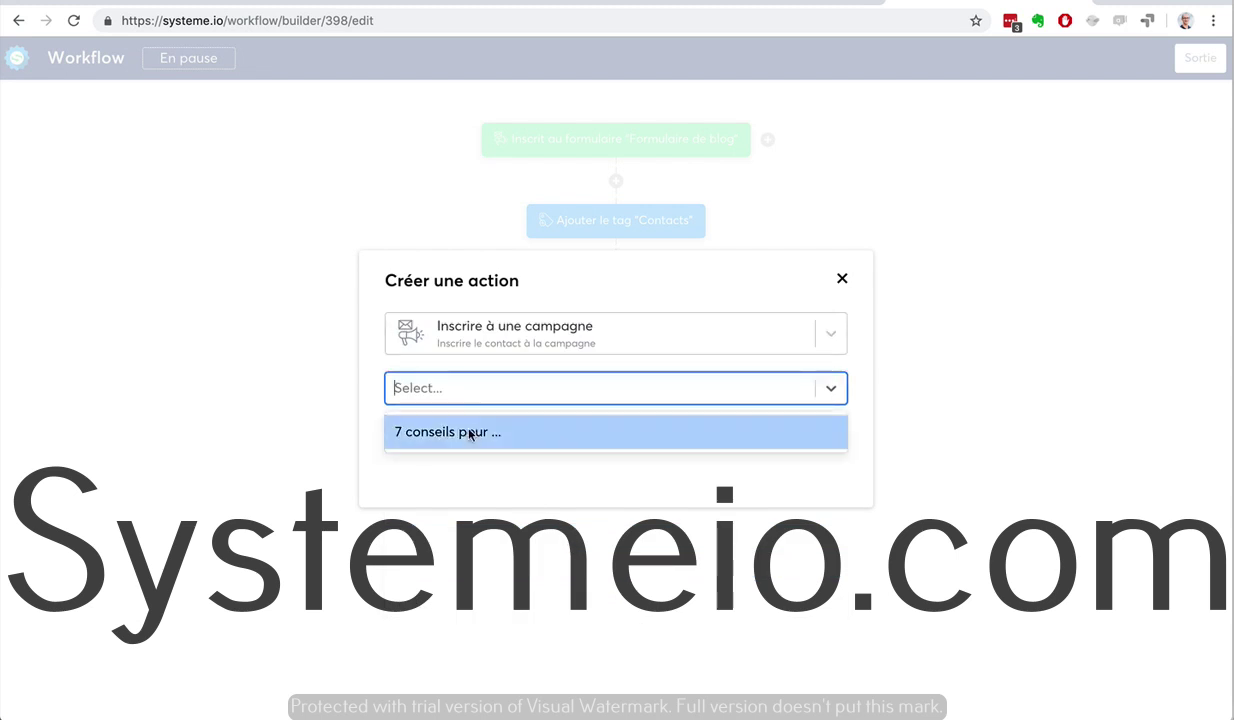
{"action": "left_click", "coordinate": [456, 429]}
{"action": "left_click", "coordinate": [409, 435]}
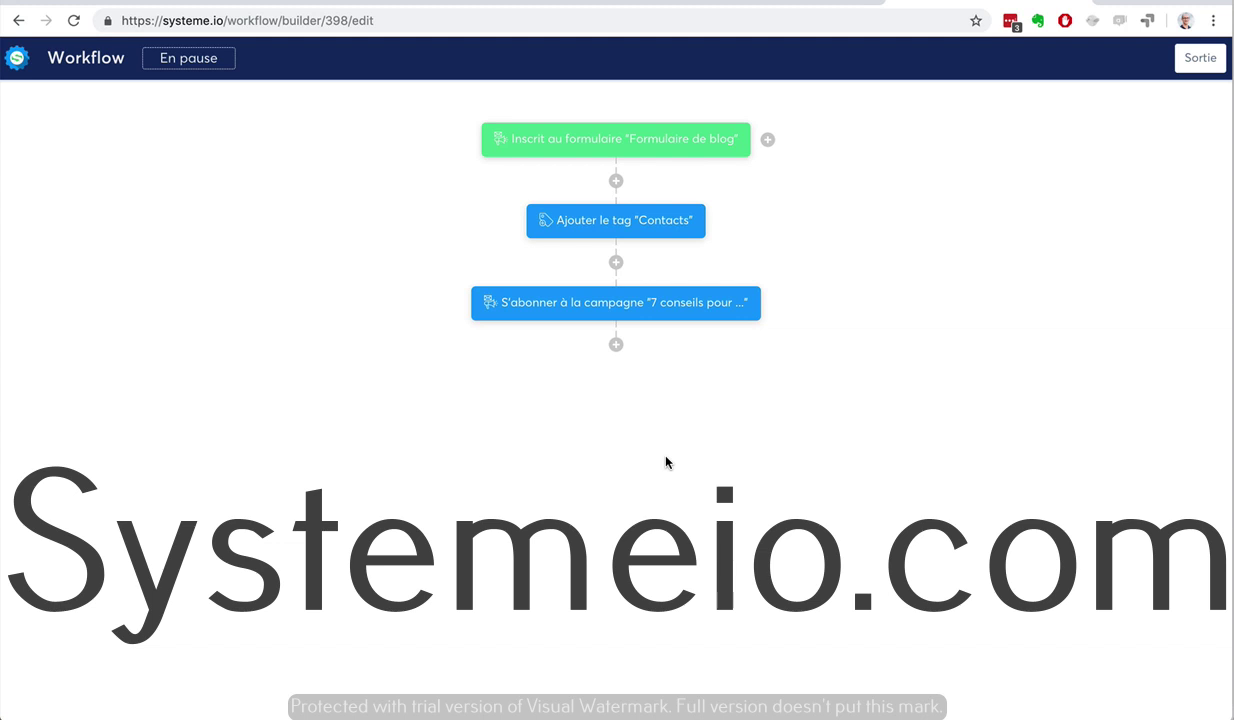
Add a decision below the campaign action with the Tag filter "Contact tagué avec" set to "Prospects-Youtube"
{"action": "mouse_move", "coordinate": [630, 305]}
{"action": "mouse_move", "coordinate": [615, 311]}
{"action": "left_click", "coordinate": [616, 346]}
{"action": "left_click", "coordinate": [669, 355]}
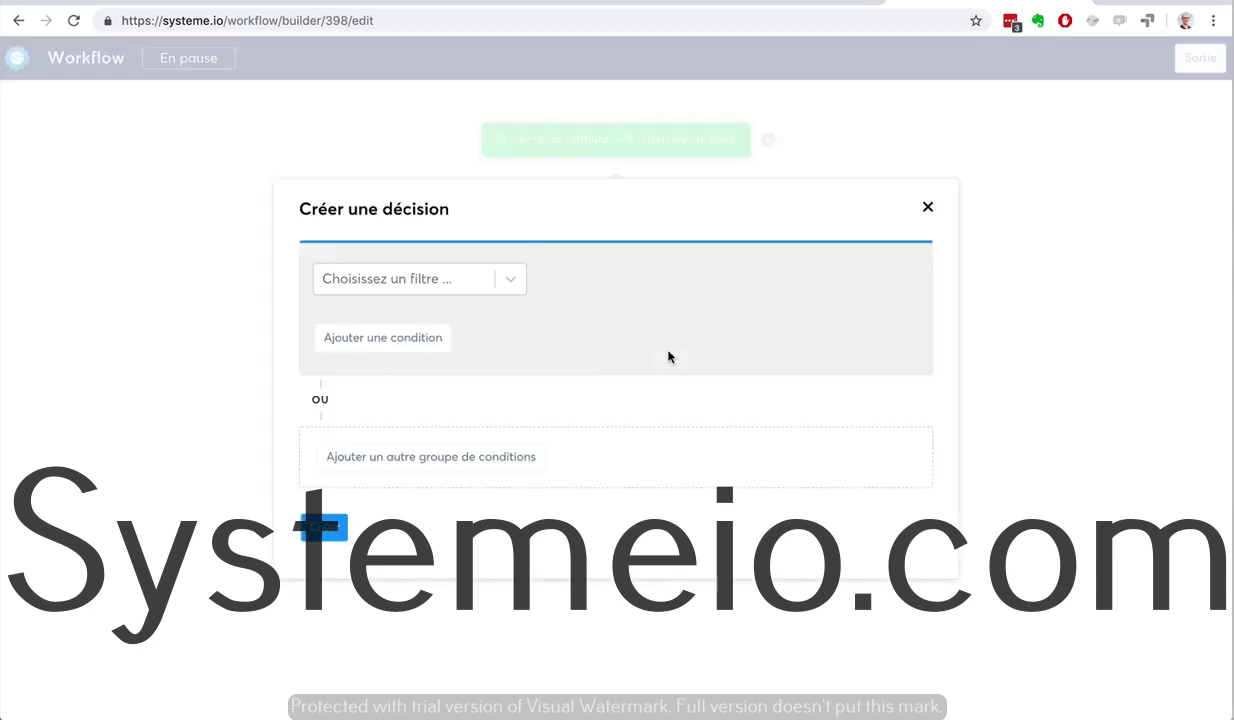
{"action": "left_click", "coordinate": [500, 288]}
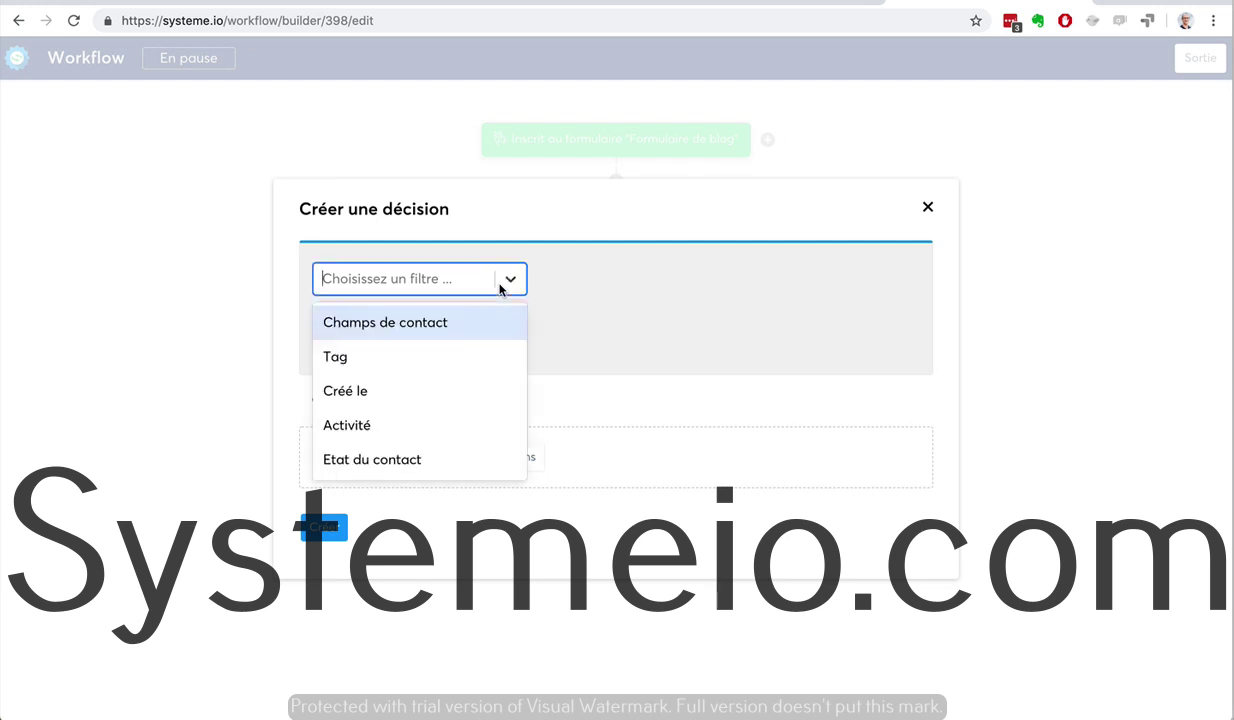
{"action": "left_click", "coordinate": [446, 353]}
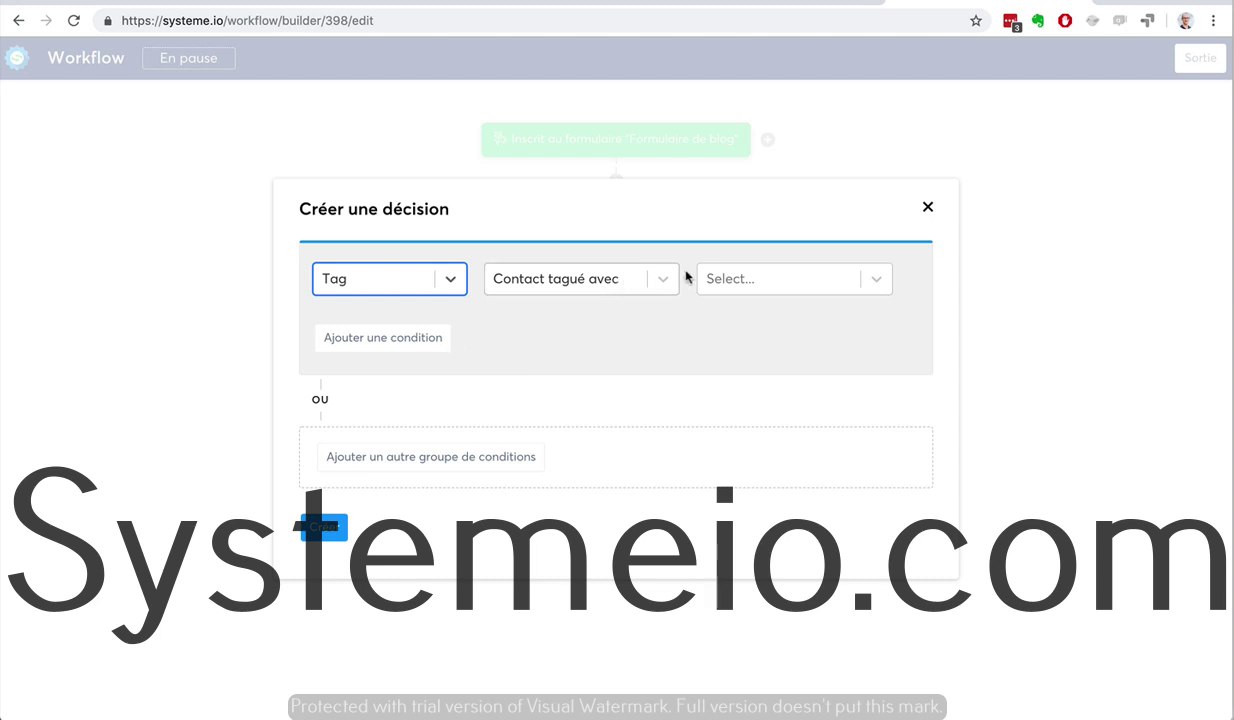
{"action": "left_click", "coordinate": [731, 279]}
{"action": "left_click", "coordinate": [748, 324]}
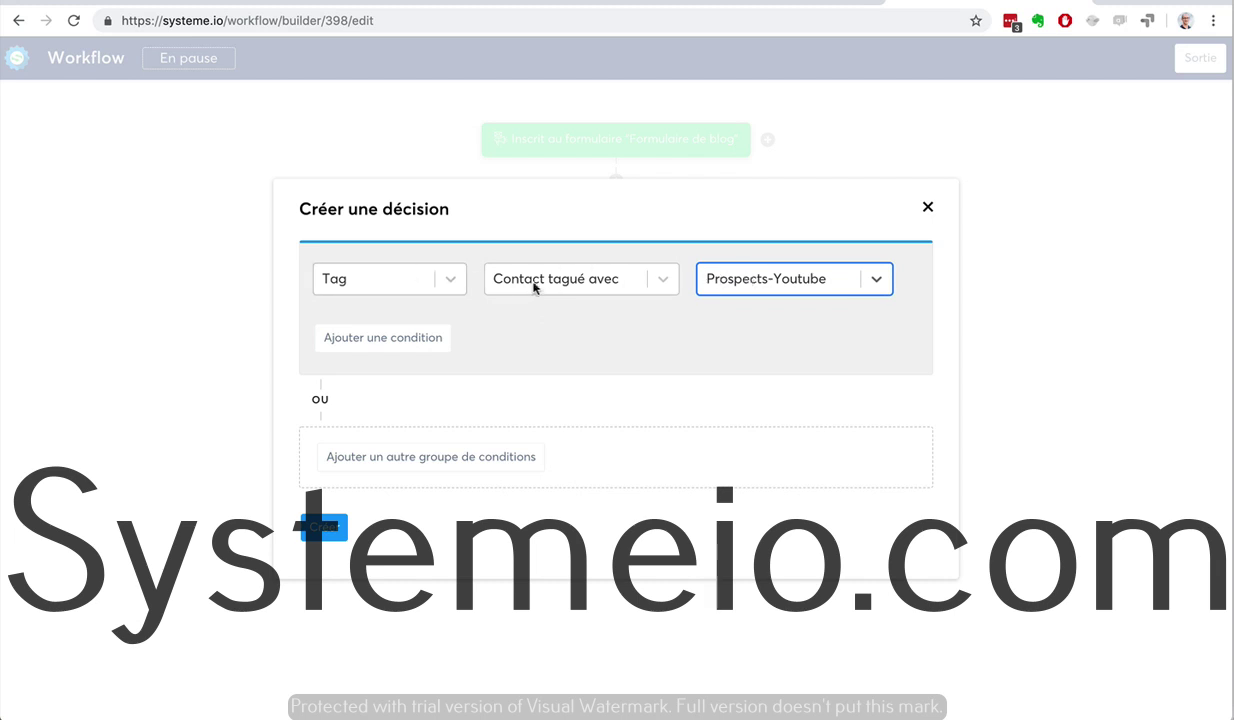
{"action": "left_click", "coordinate": [395, 280]}
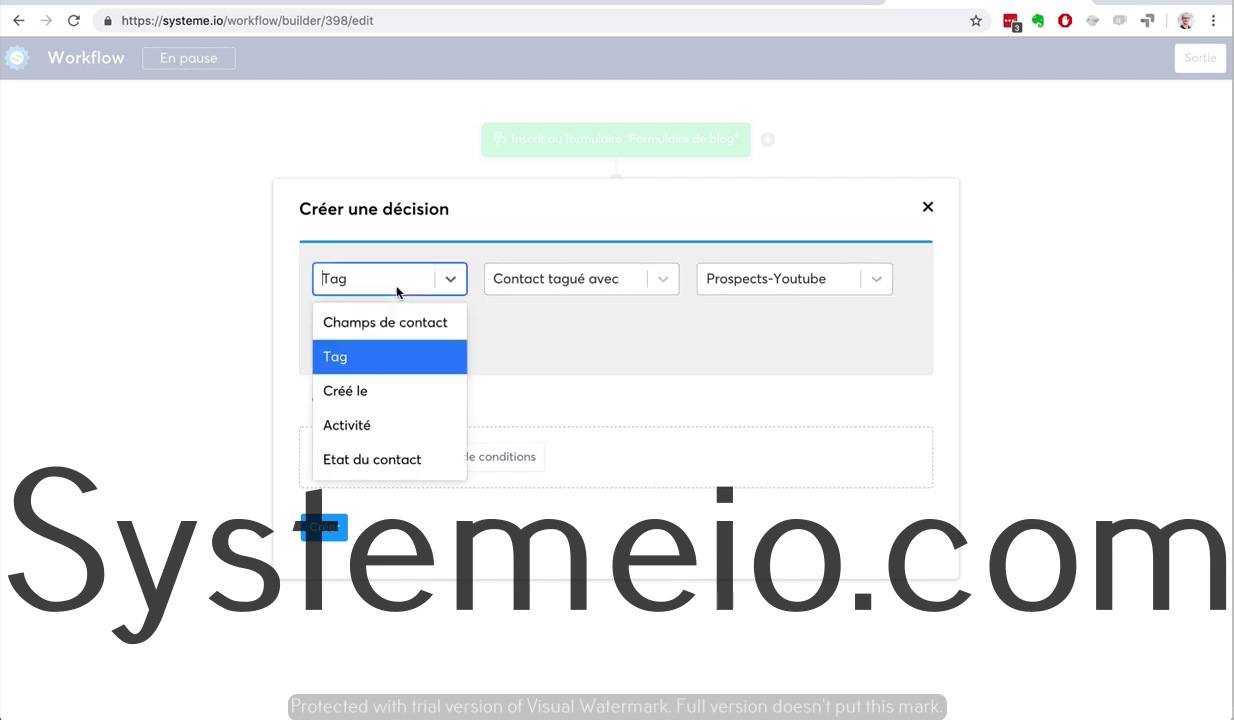
{"action": "left_click", "coordinate": [512, 368]}
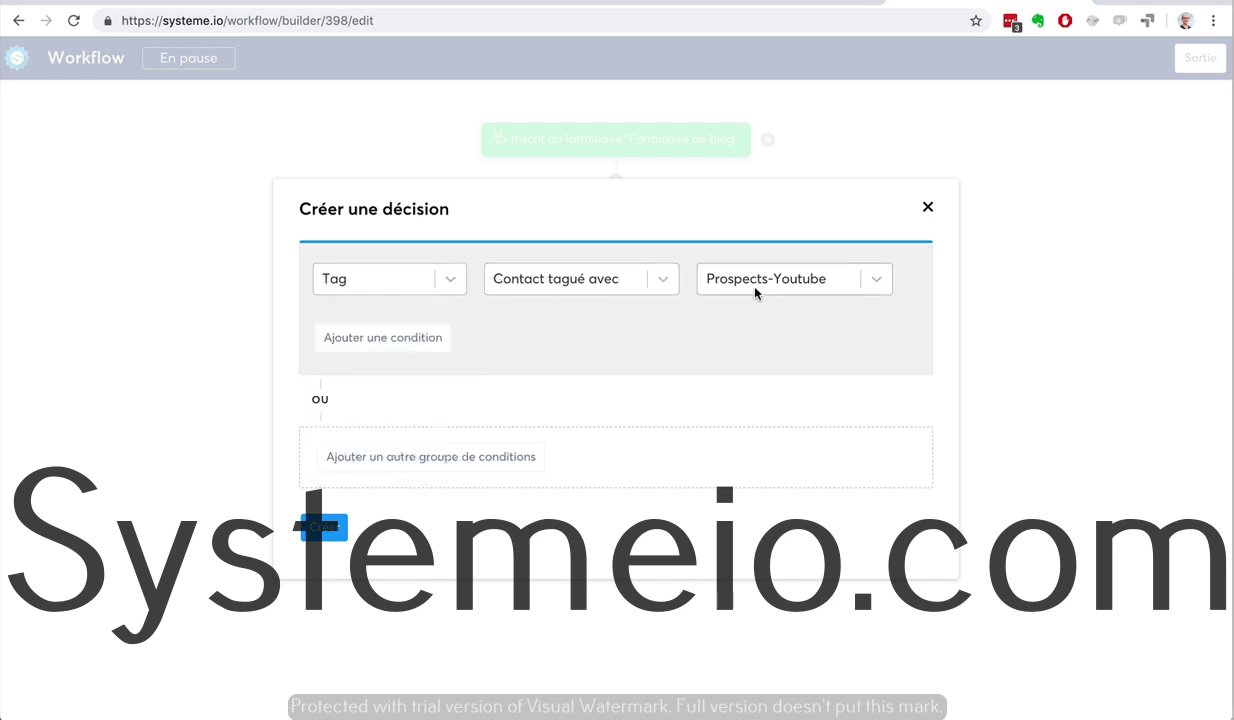
{"action": "scroll", "coordinate": [482, 436], "scroll_direction": "down", "scroll_amount": 1}
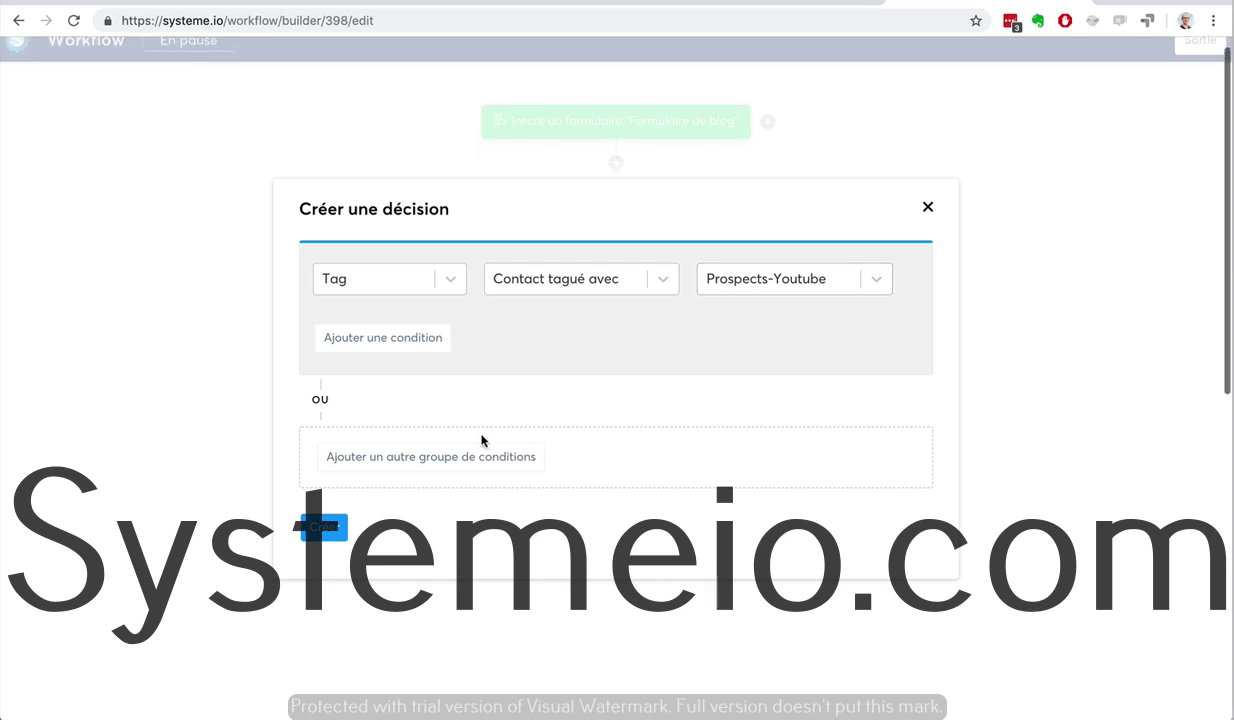
{"action": "left_click", "coordinate": [325, 526]}
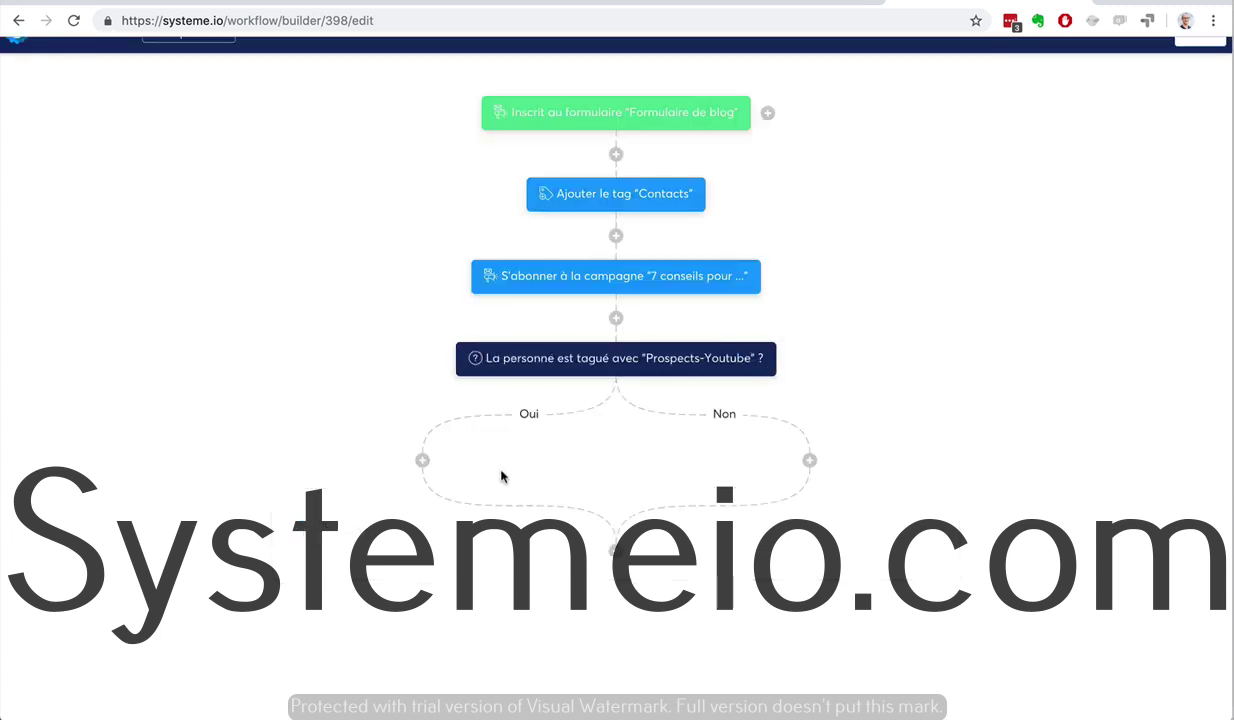
Add a "Désinscrire d'une campagne" action for the campaign "7 conseils pour ..." on the decision's "Oui" branch
{"action": "left_click", "coordinate": [421, 461]}
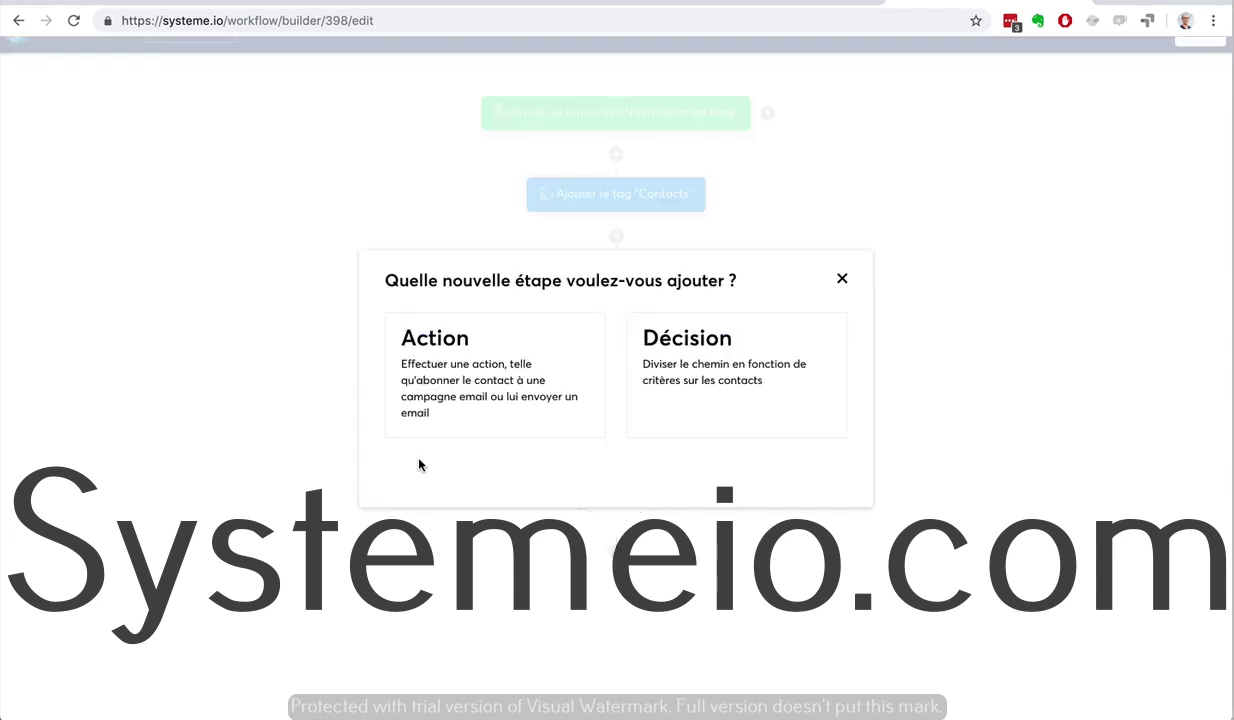
{"action": "left_click", "coordinate": [476, 401]}
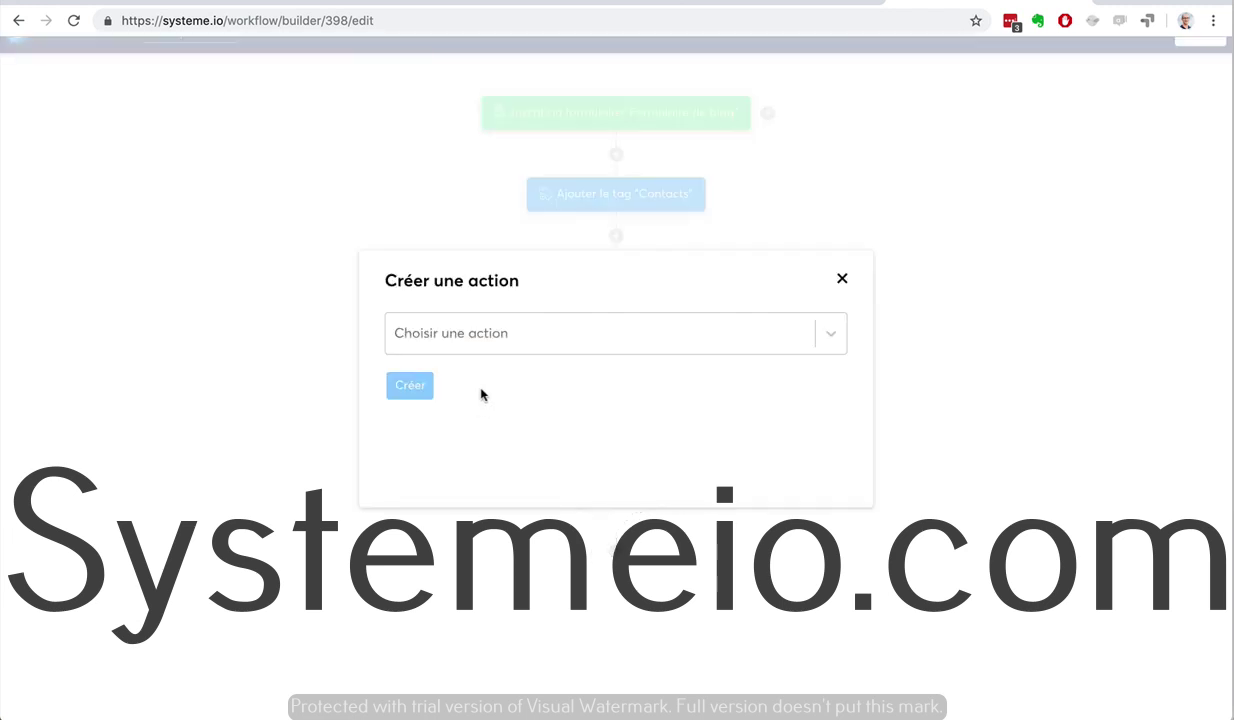
{"action": "left_click", "coordinate": [545, 333]}
{"action": "scroll", "coordinate": [565, 474], "scroll_direction": "down", "scroll_amount": 2}
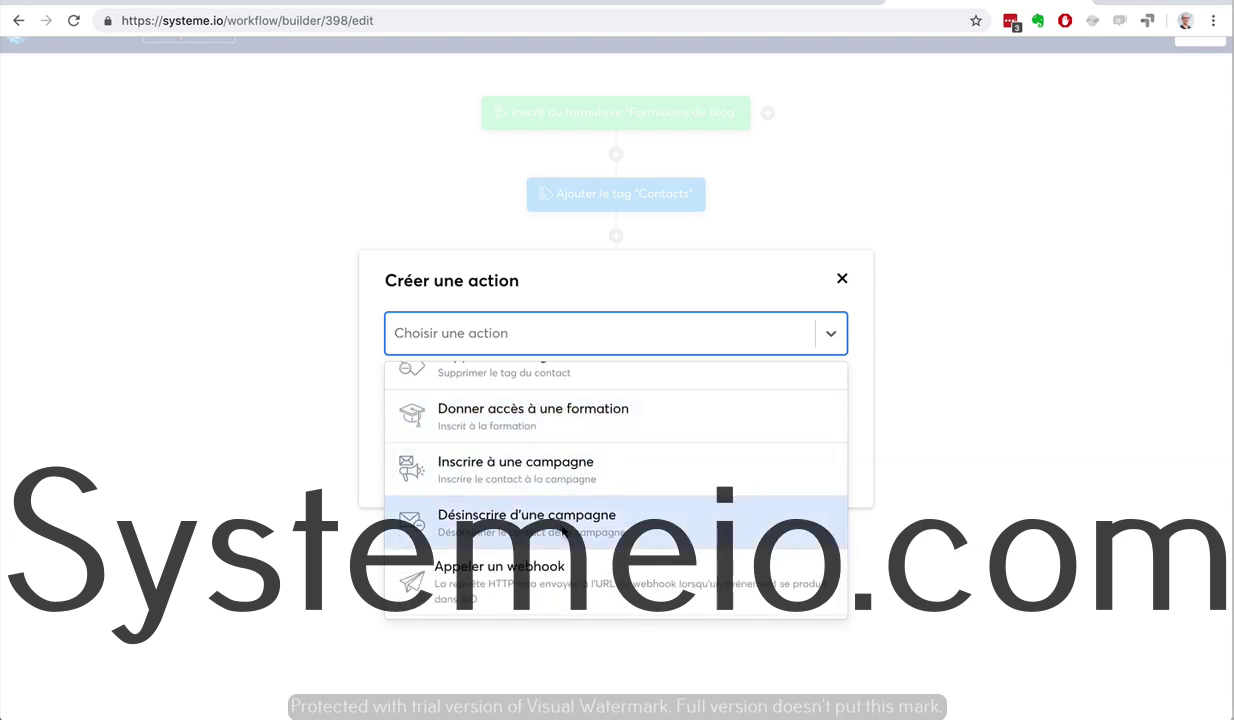
{"action": "left_click", "coordinate": [563, 532]}
{"action": "left_click", "coordinate": [521, 388]}
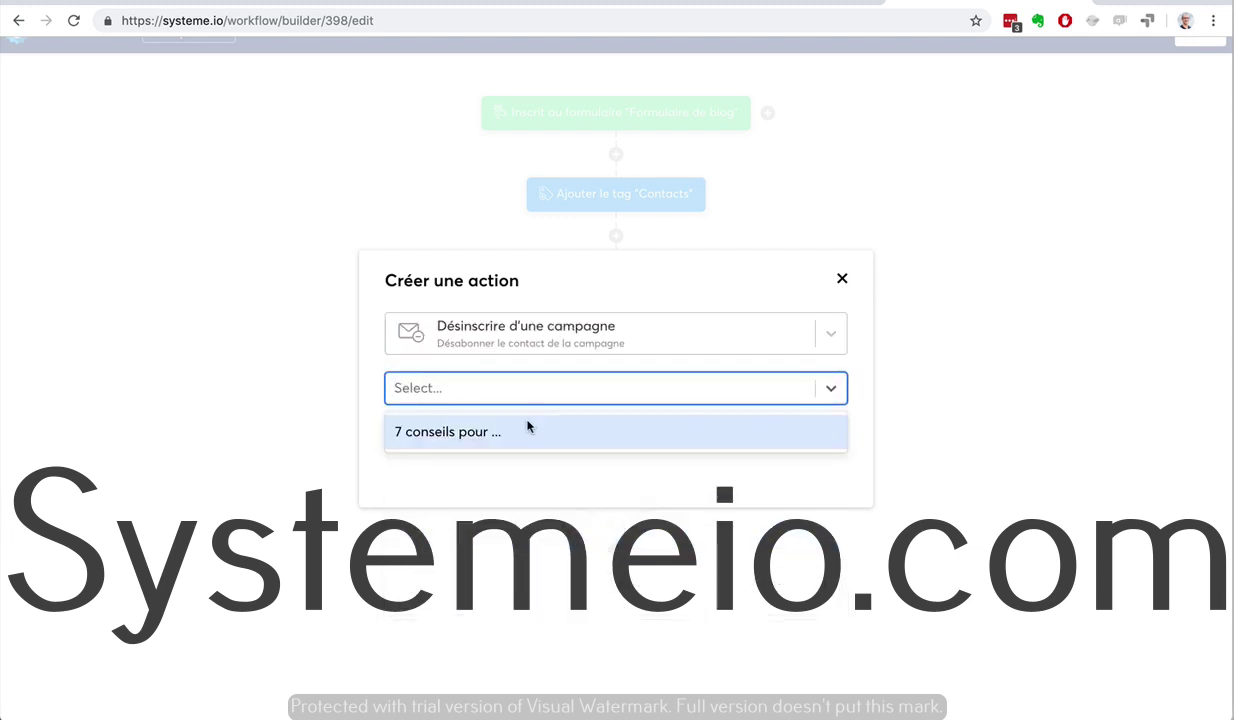
{"action": "left_click", "coordinate": [528, 428]}
{"action": "left_click", "coordinate": [409, 432]}
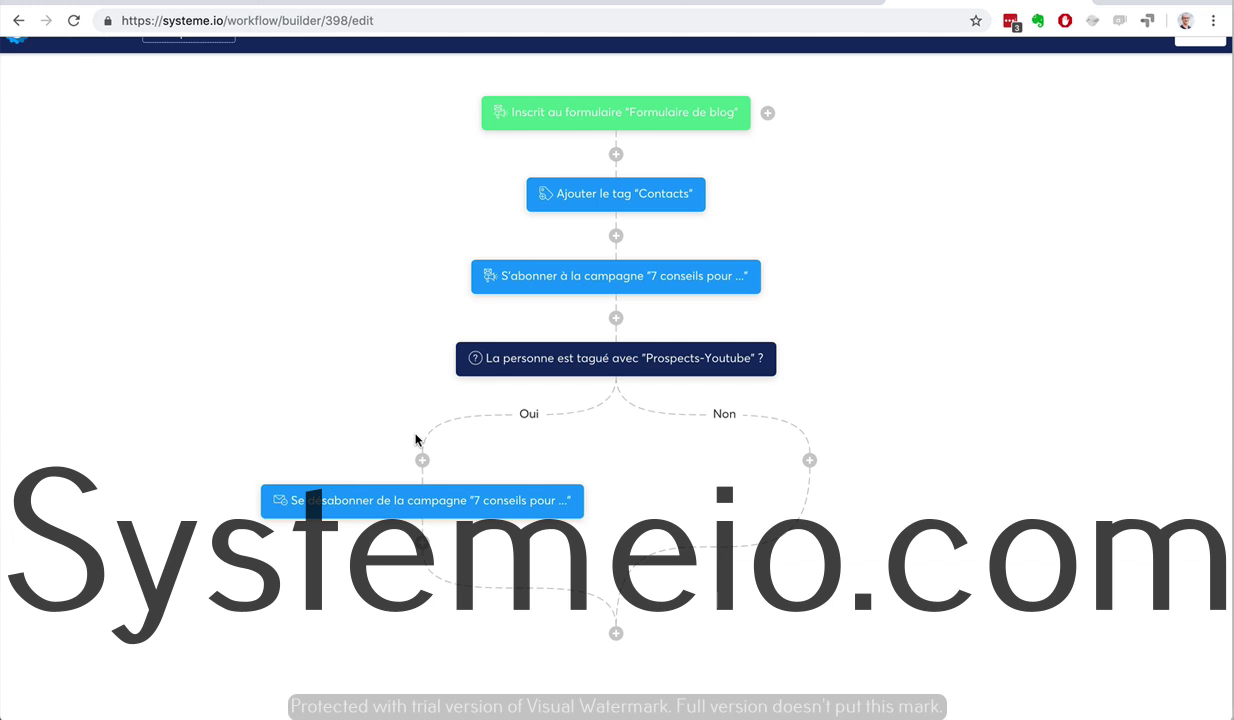
{"action": "scroll", "coordinate": [871, 376], "scroll_direction": "up", "scroll_amount": 2}
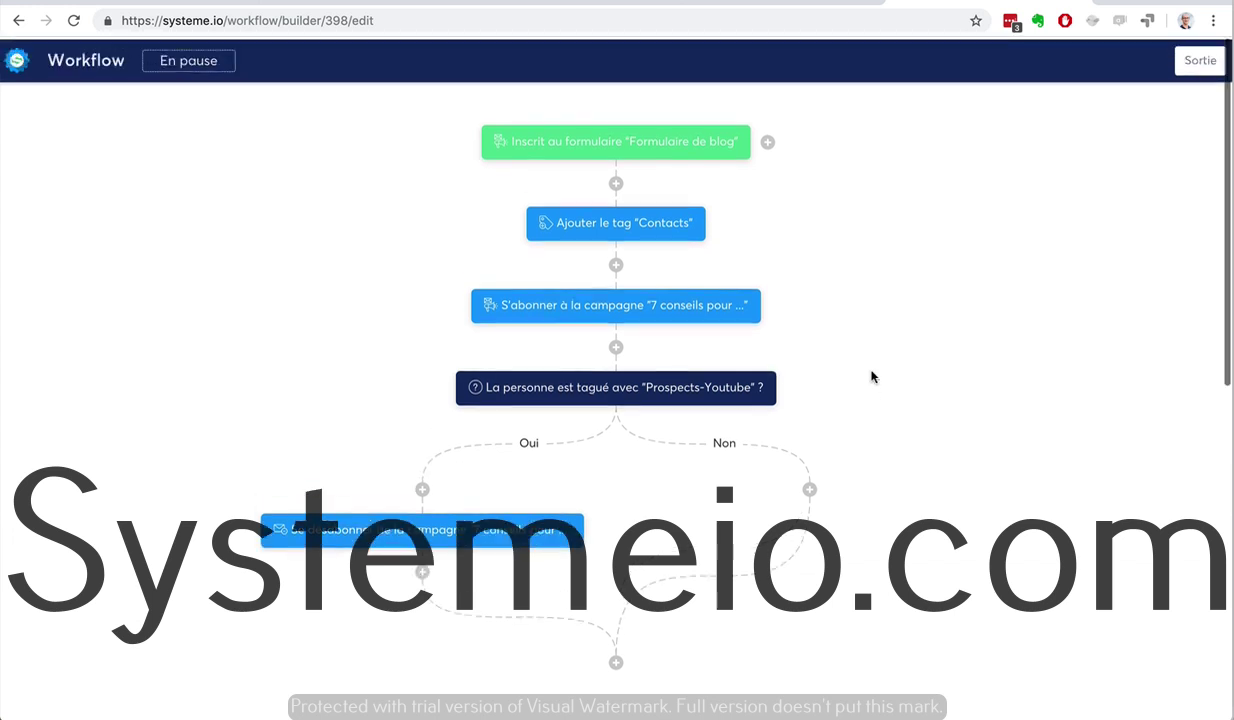